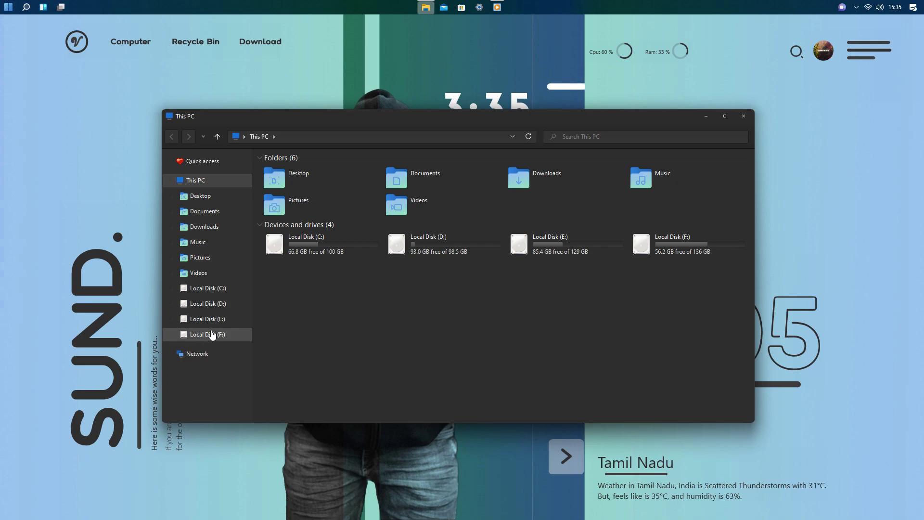
Examine the themed file manager by viewing Quick access, This PC and Local Disk (C:) maximized, and close the window.
left_click(224, 164)
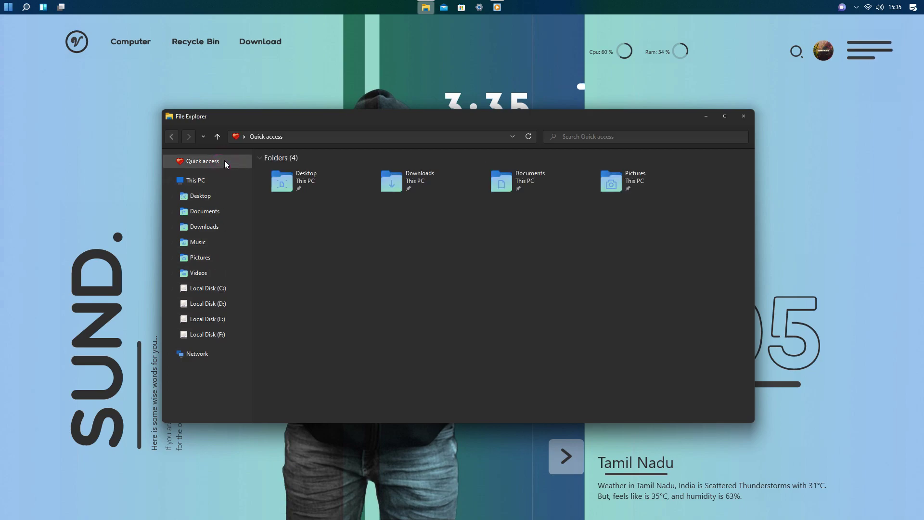
double_click(314, 124)
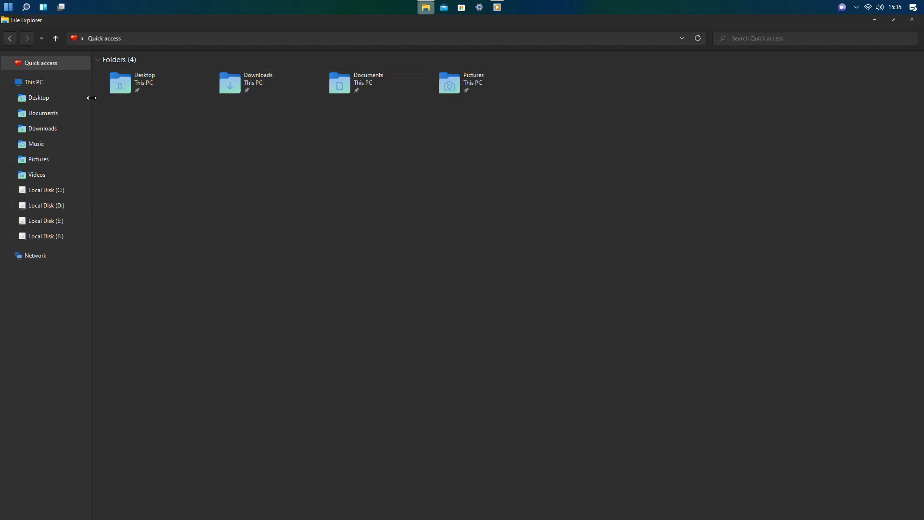
left_click(69, 84)
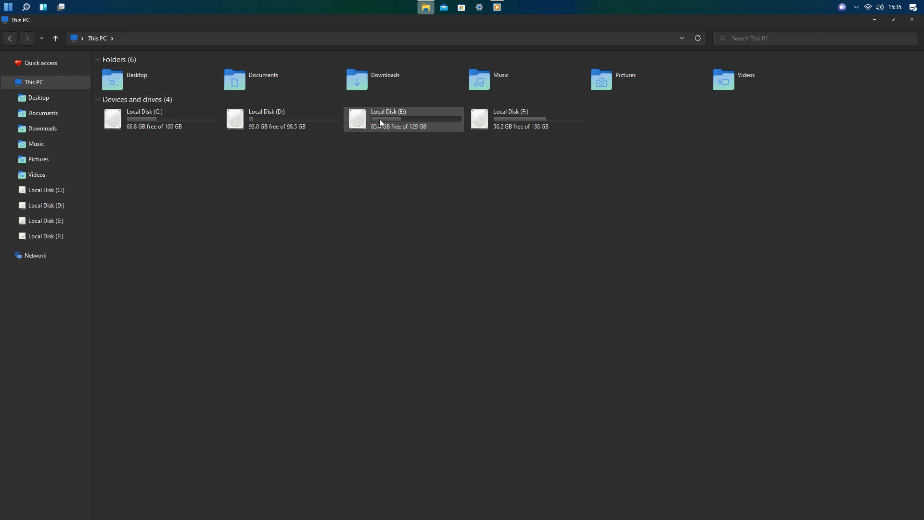
double_click(209, 124)
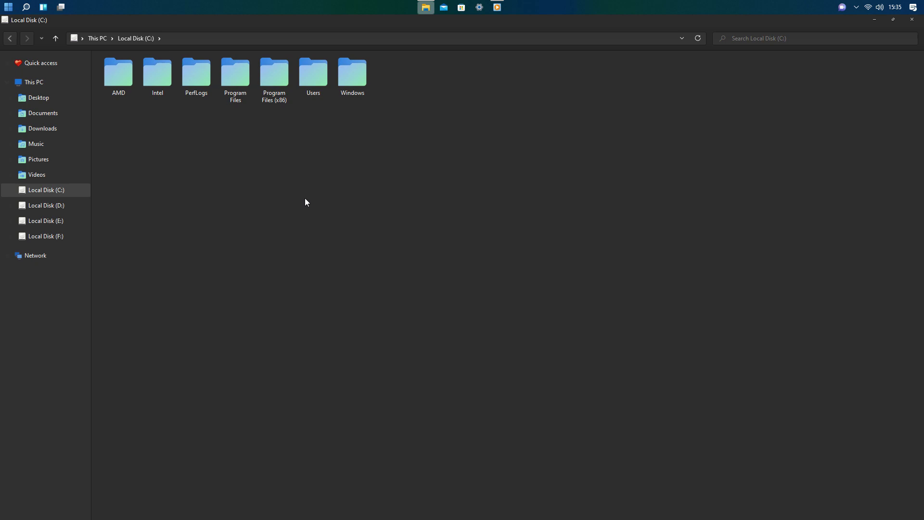
double_click(504, 28)
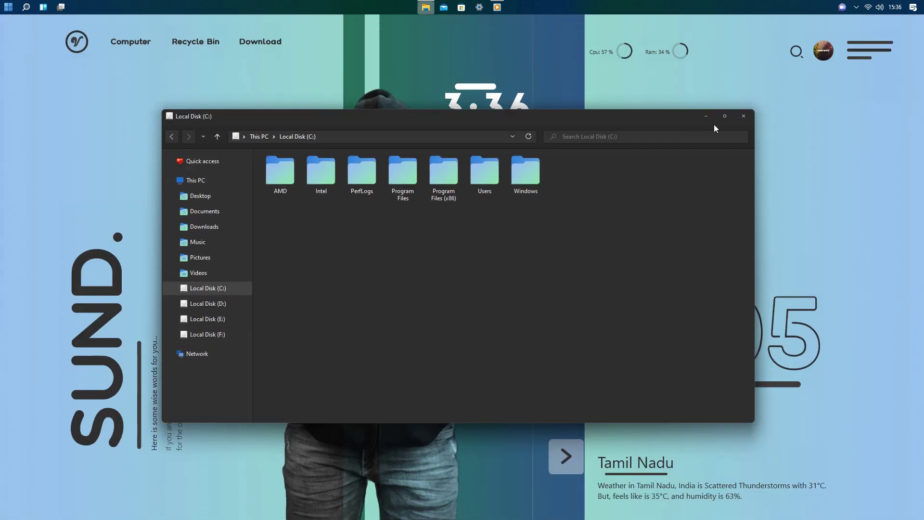
left_click(744, 116)
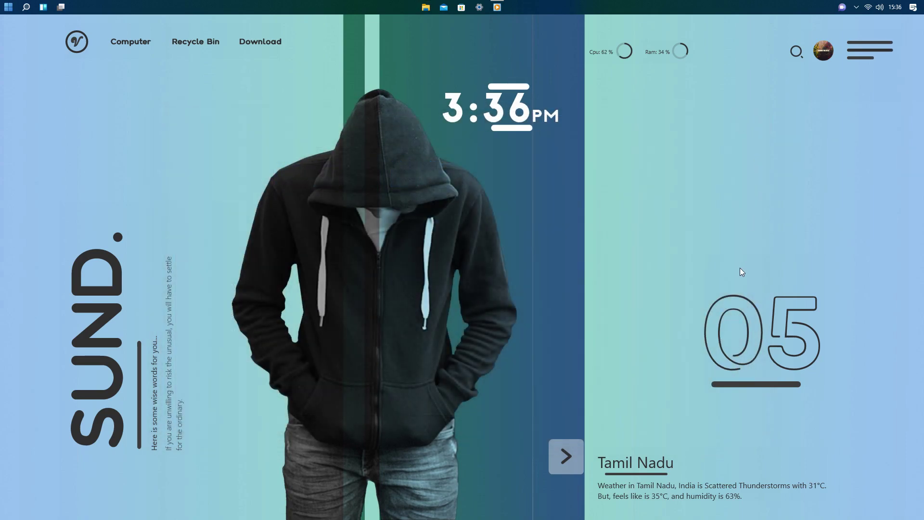
Preview the desktop widgets by expanding and collapsing the app launcher and trying the search widget.
left_click(566, 457)
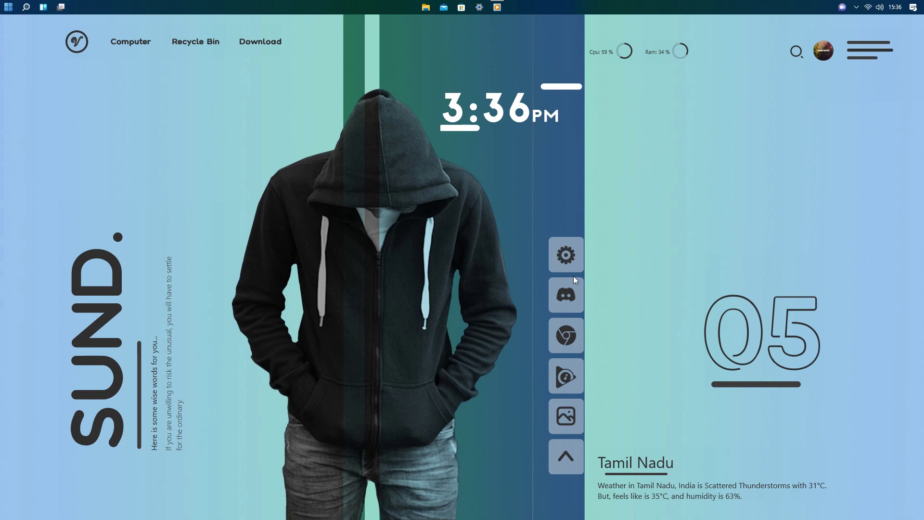
left_click(573, 451)
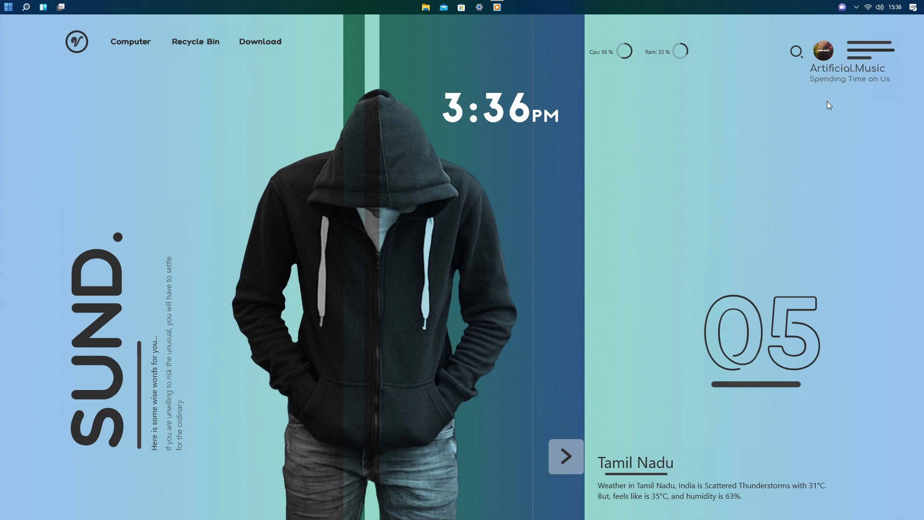
left_click(797, 51)
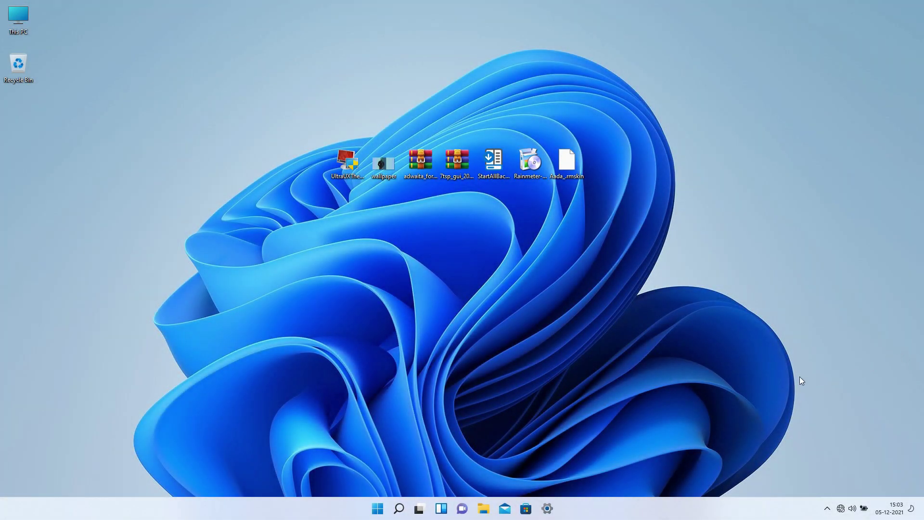
Install UltraUXThemePatcher 4.2.1, accepting the license agreement and completing the setup wizard.
left_click(353, 178)
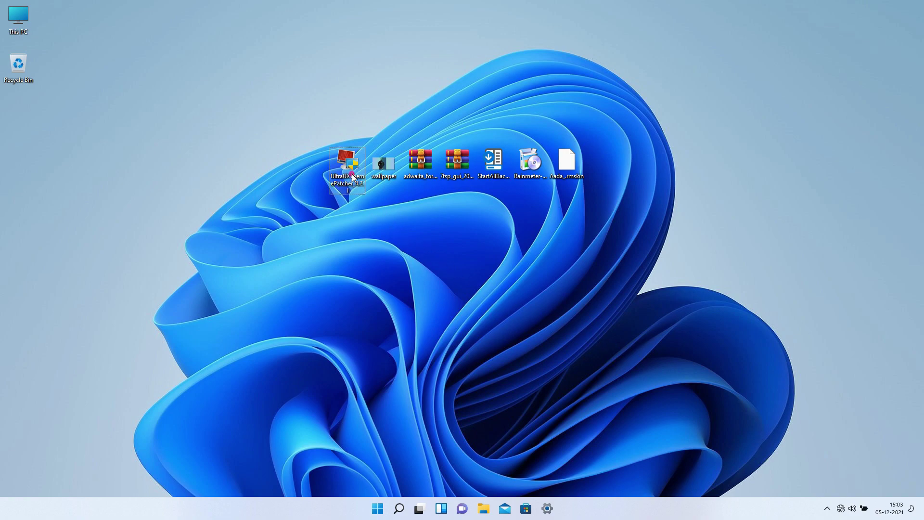
double_click(354, 178)
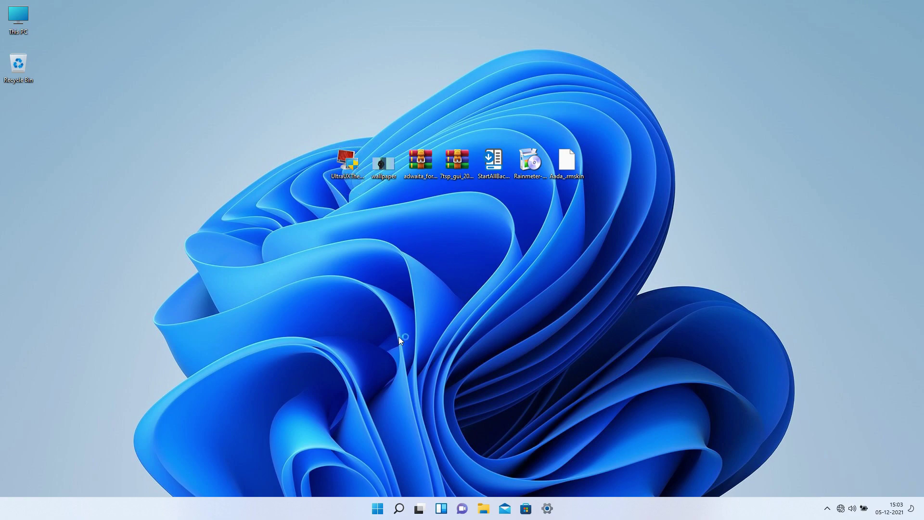
left_click(510, 331)
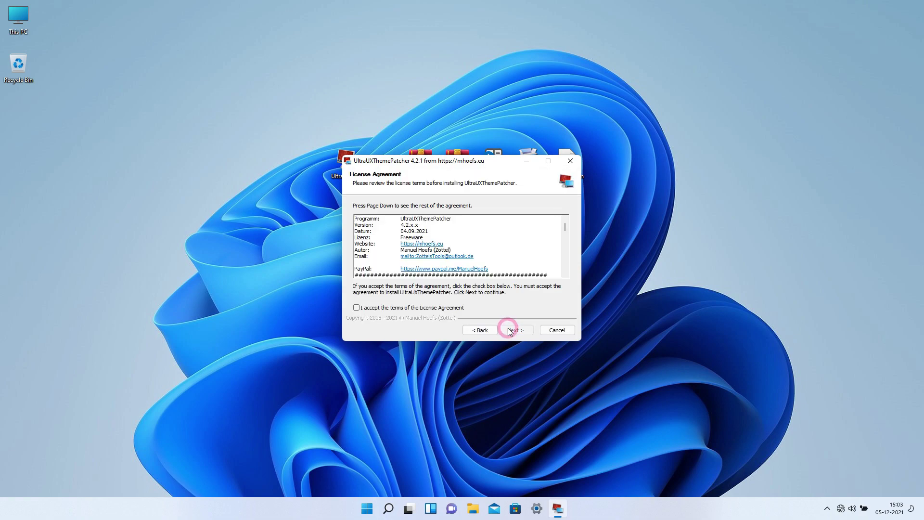
left_click(465, 310)
left_click(510, 332)
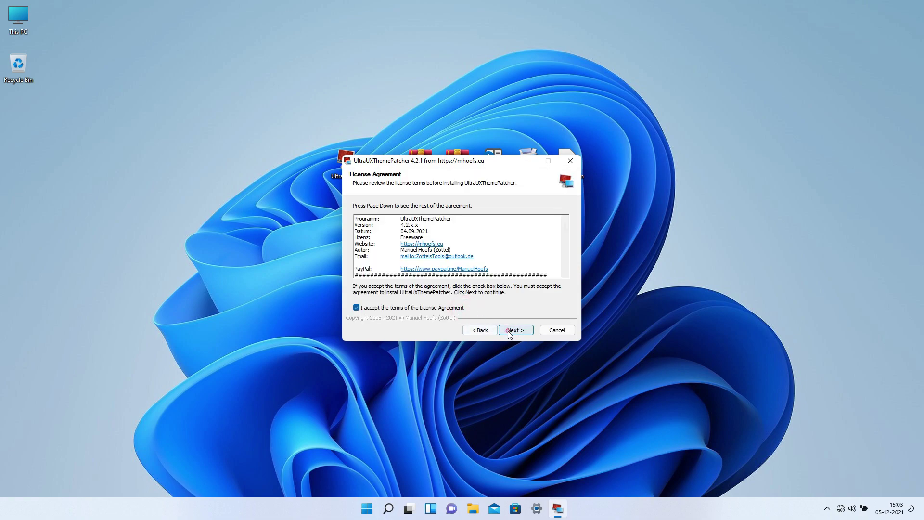
left_click(510, 332)
left_click(513, 331)
left_click(511, 332)
left_click(510, 332)
left_click(508, 331)
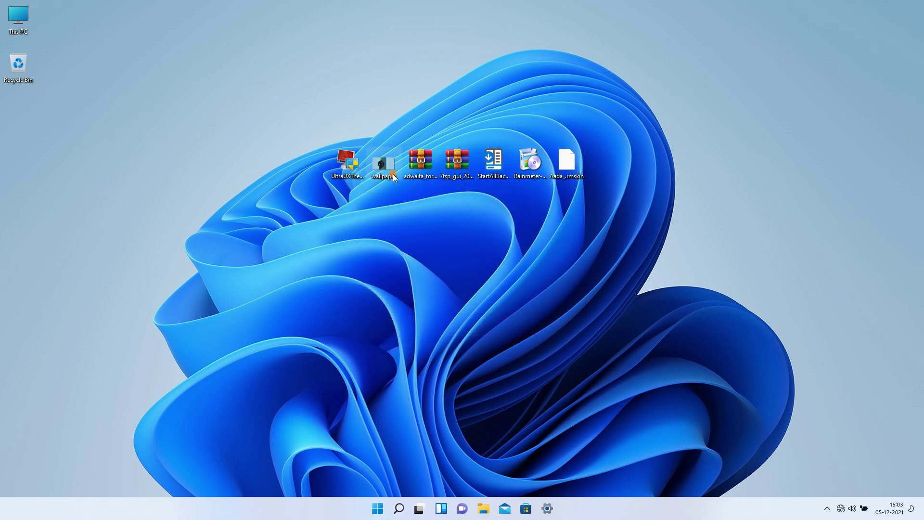
Set the wallpaper image on the desktop as the desktop background.
right_click(393, 174)
left_click(399, 191)
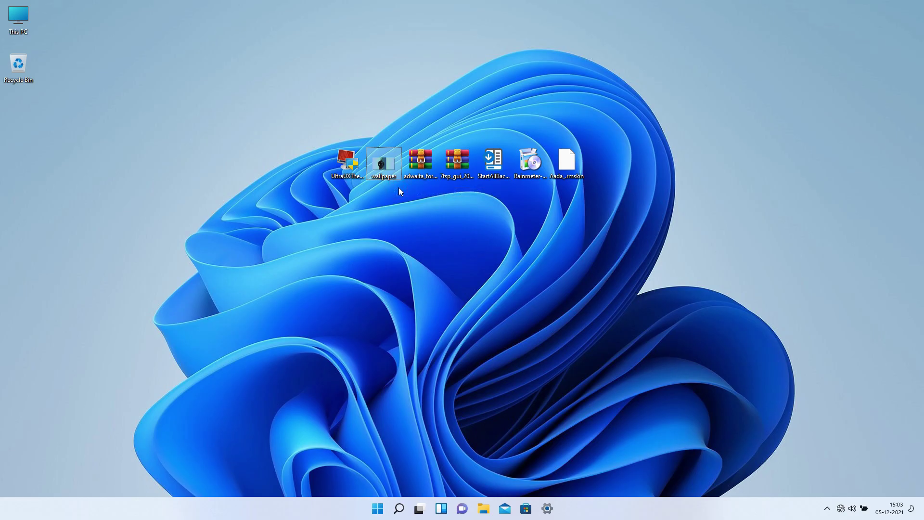
Extract the adwaita_for_windows archive into its own folder on the desktop using the default extraction options.
right_click(423, 162)
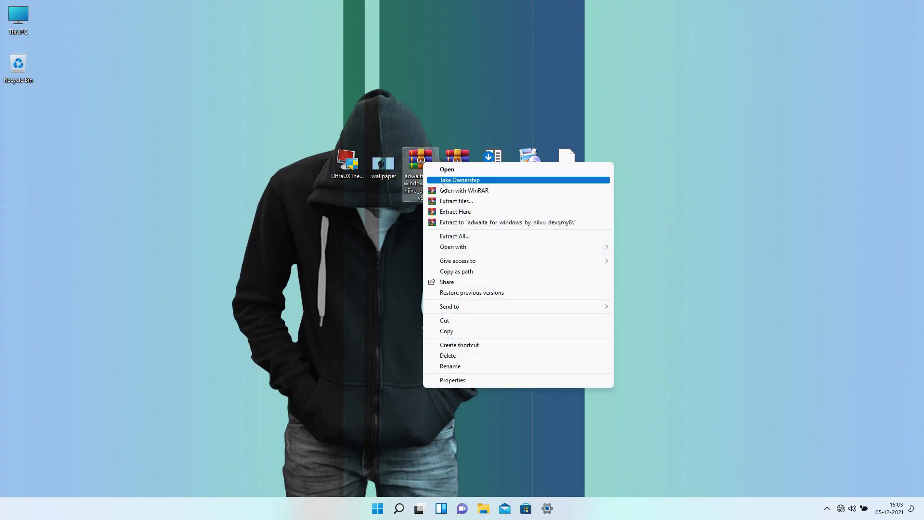
left_click(445, 198)
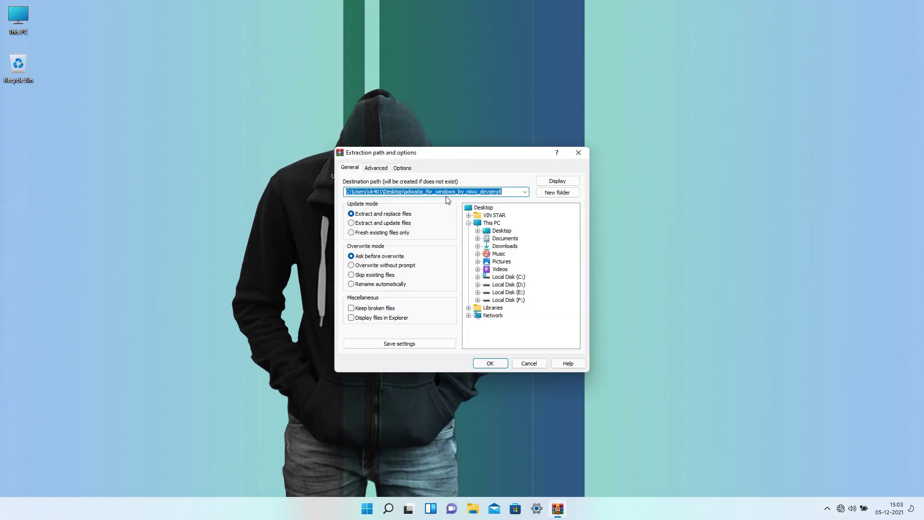
left_click(488, 363)
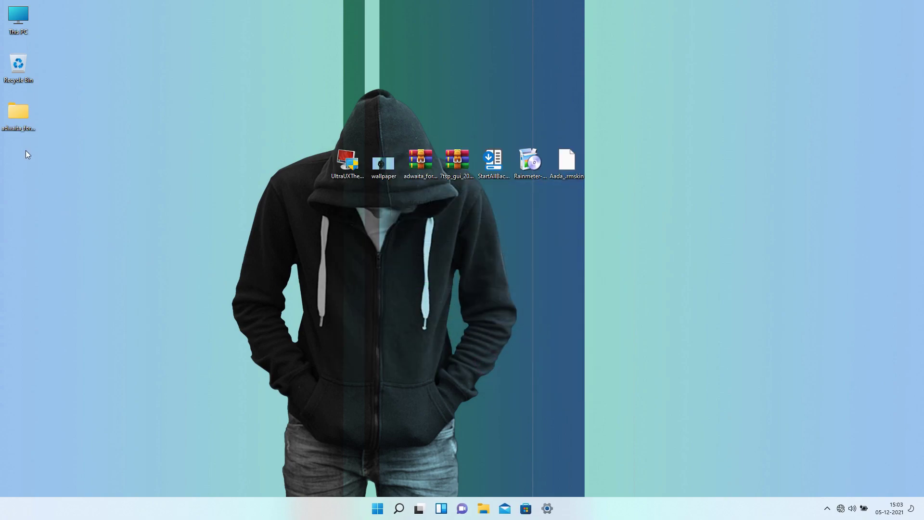
Cut the adwaita folder and the adwaita dark top, day and night theme files from the extracted package's Windows themes folder.
double_click(19, 116)
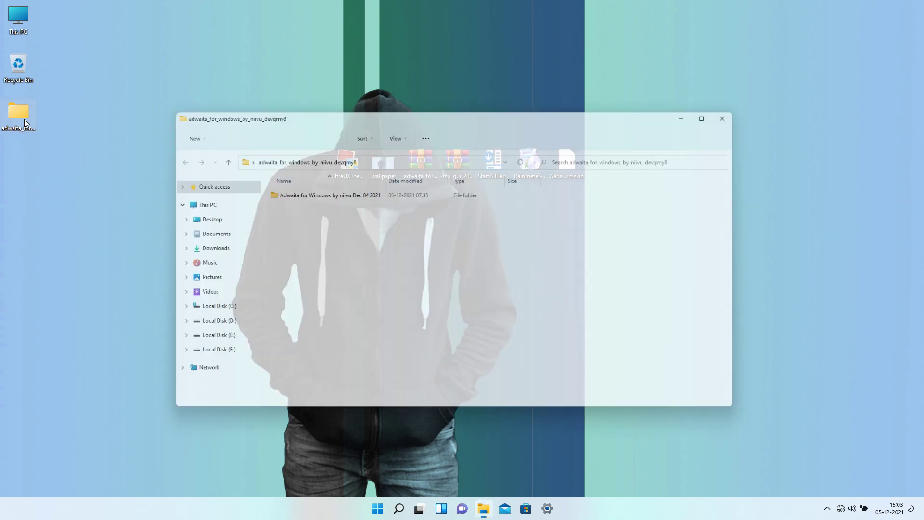
double_click(297, 114)
left_click(190, 90)
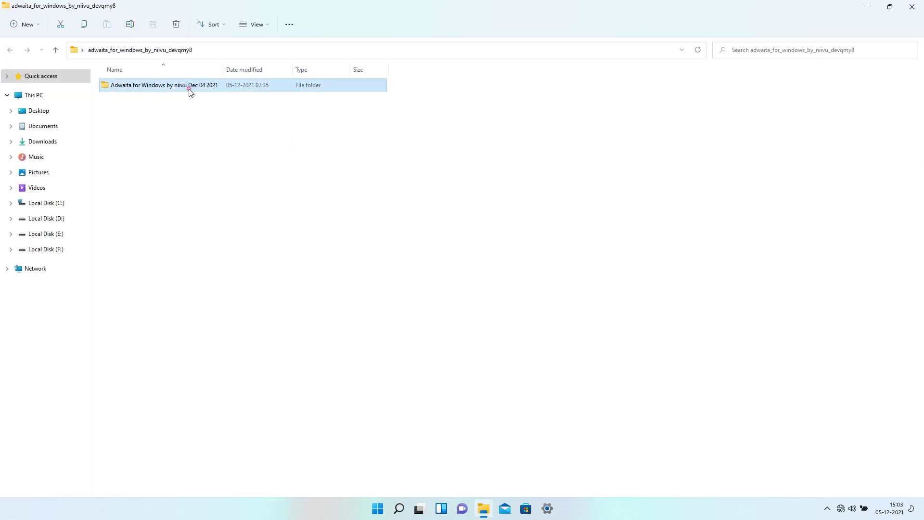
double_click(190, 91)
left_click(156, 159)
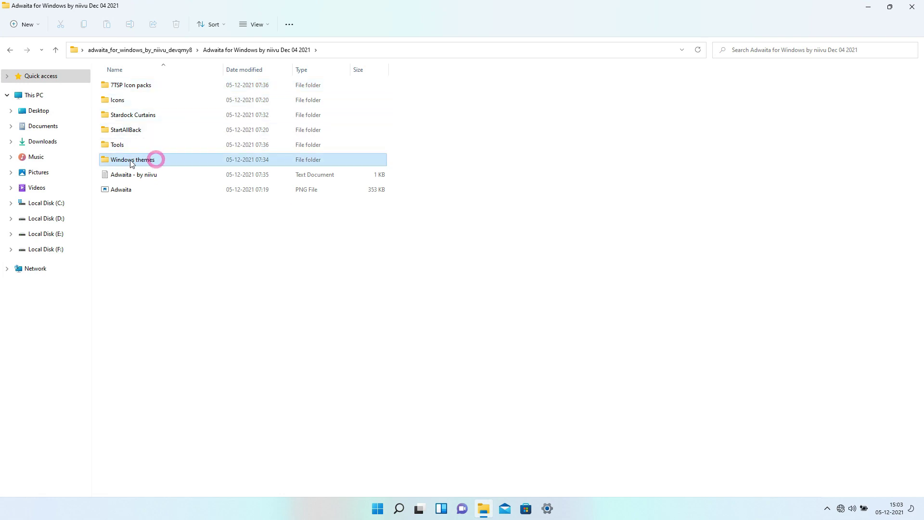
double_click(161, 160)
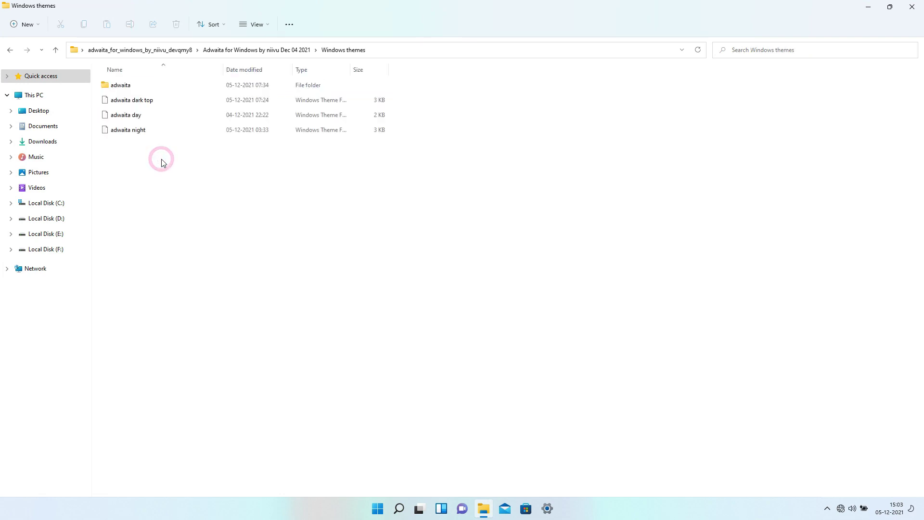
left_click_drag(161, 158, 167, 86)
right_click(167, 85)
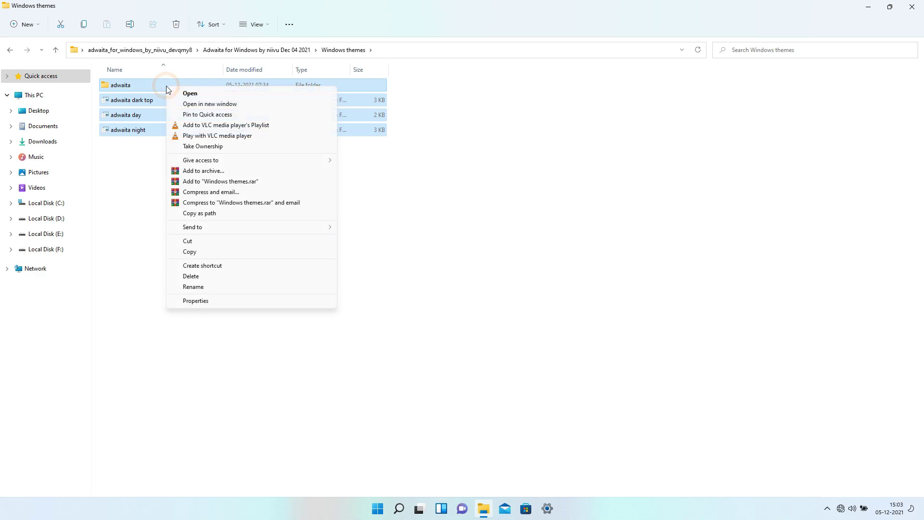
left_click(195, 241)
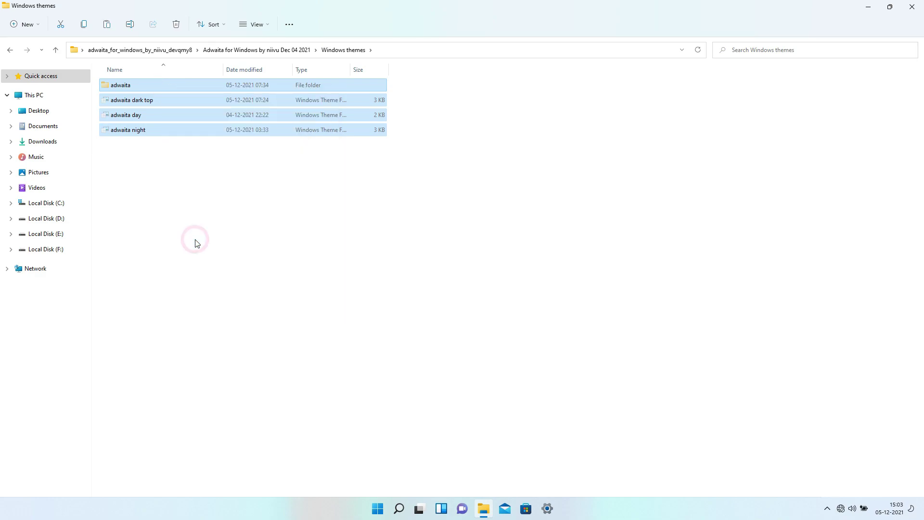
Open the Themes folder at Local Disk (C:) > Windows > Resources.
left_click(53, 96)
left_click(145, 131)
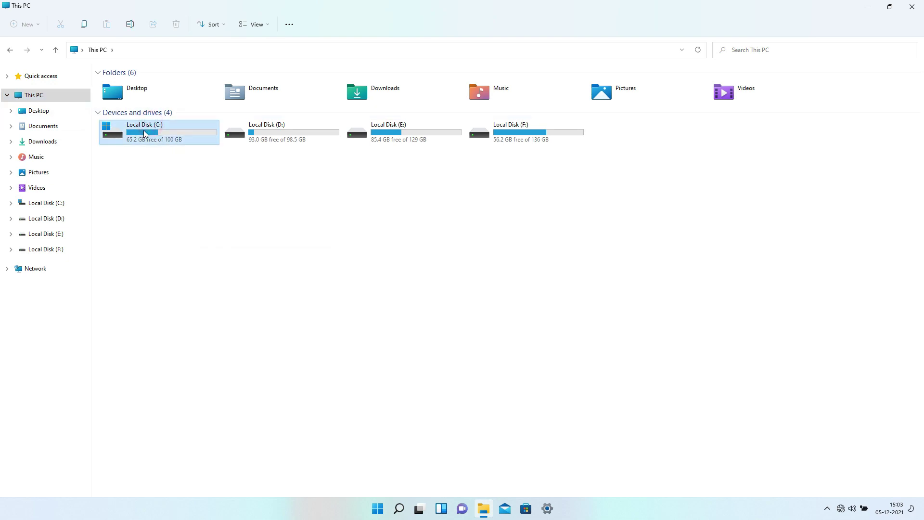
double_click(180, 134)
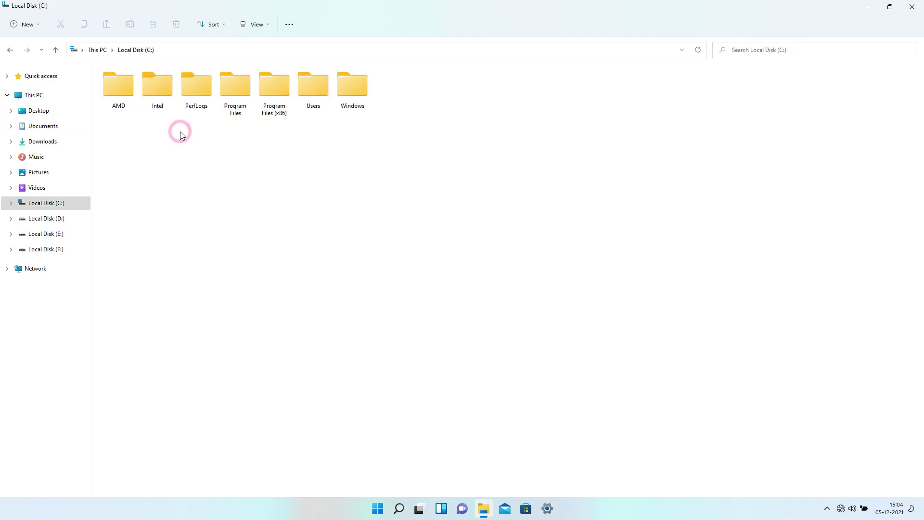
left_click(348, 95)
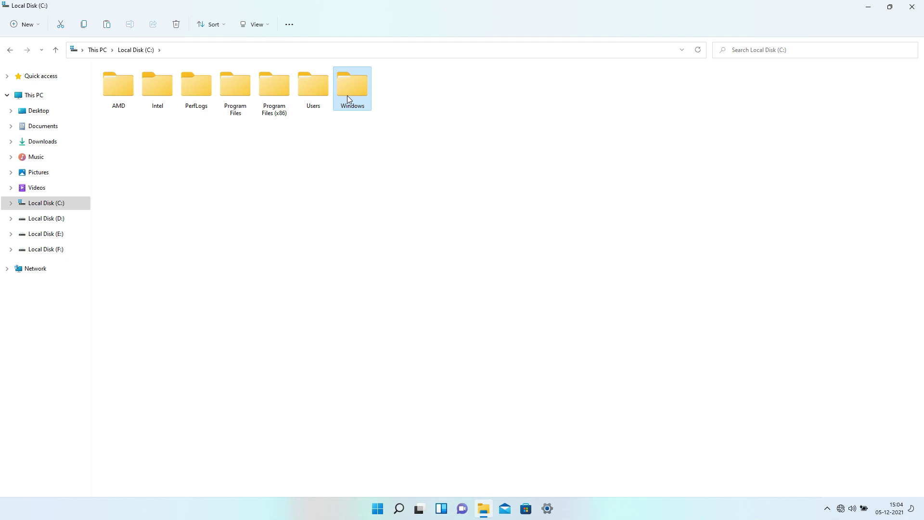
double_click(353, 98)
scroll(354, 99, "down", 8)
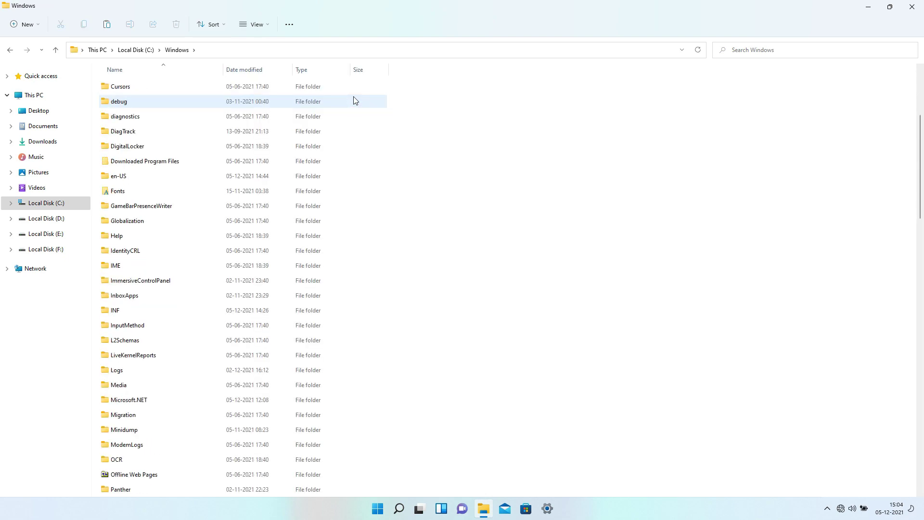
scroll(355, 100, "down", 3)
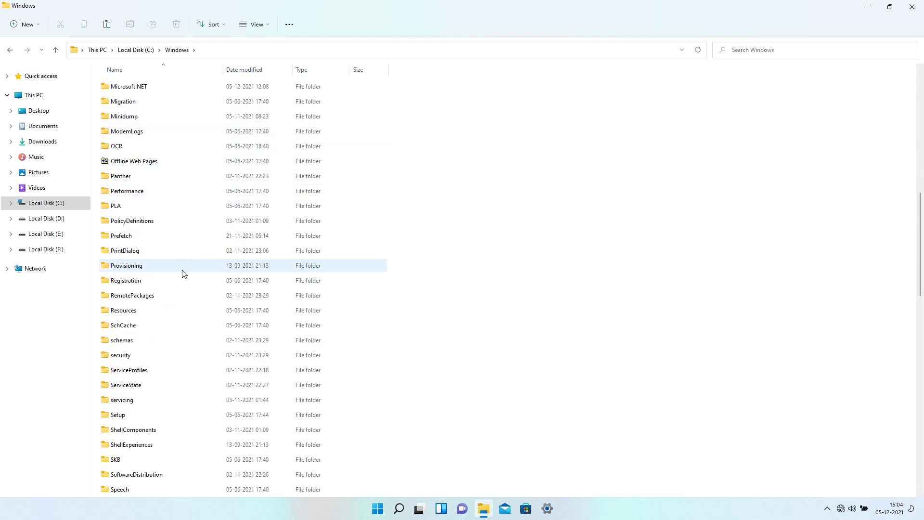
left_click(141, 310)
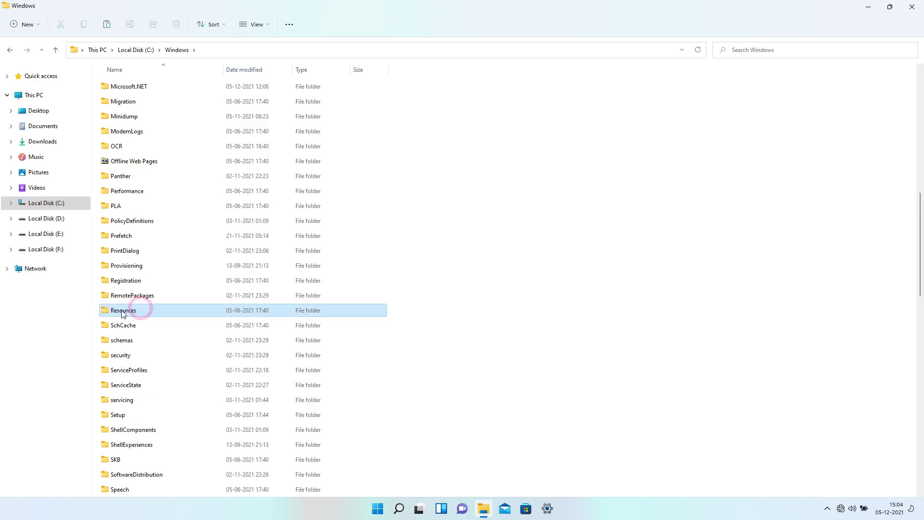
double_click(162, 311)
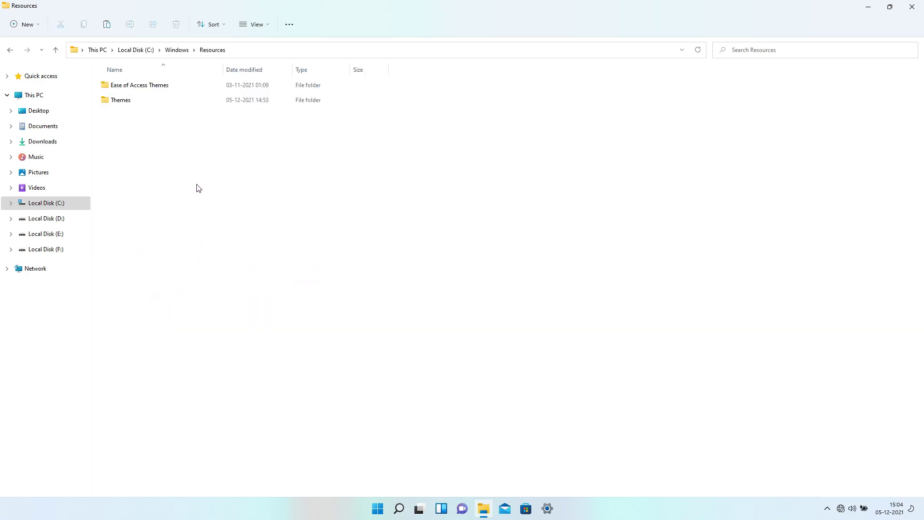
double_click(155, 102)
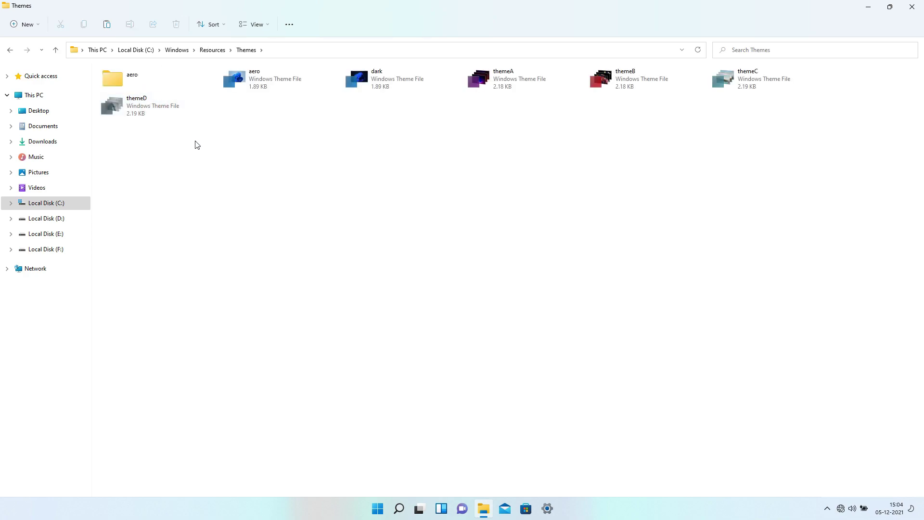
Paste the cut adwaita folder and theme files into the Themes folder, granting administrator permission for the move.
right_click(199, 159)
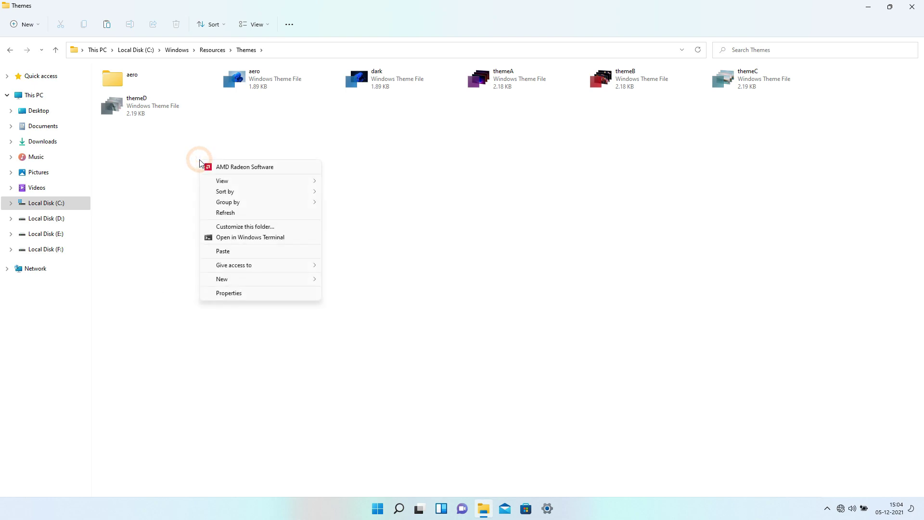
left_click(232, 254)
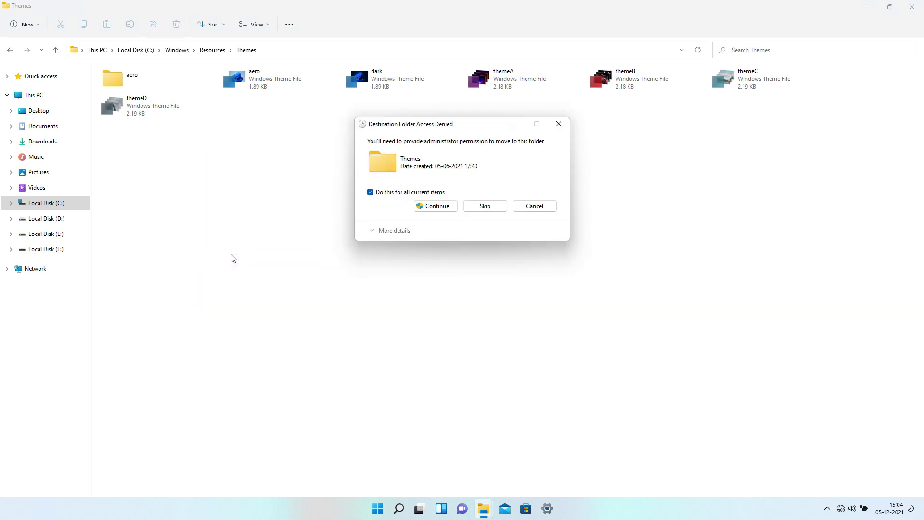
left_click(423, 206)
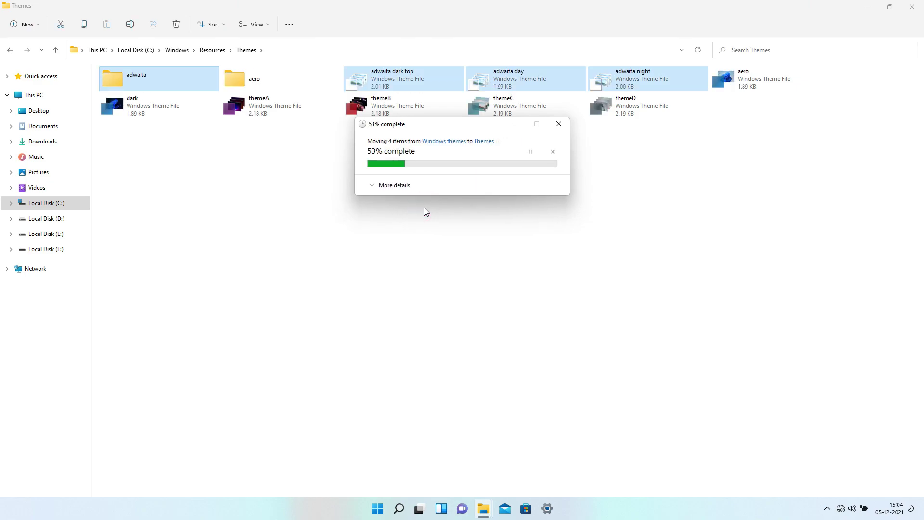
Close the Themes folder window.
left_click(614, 11)
left_click(614, 11)
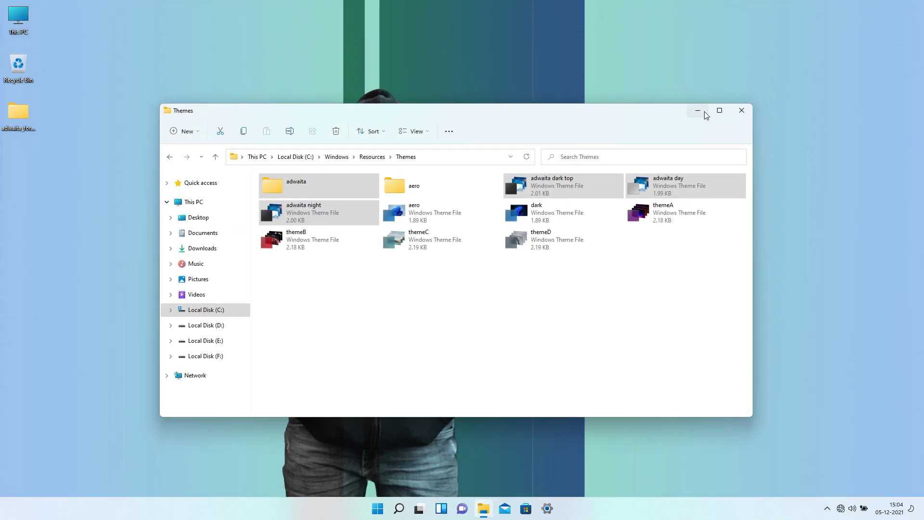
left_click(733, 112)
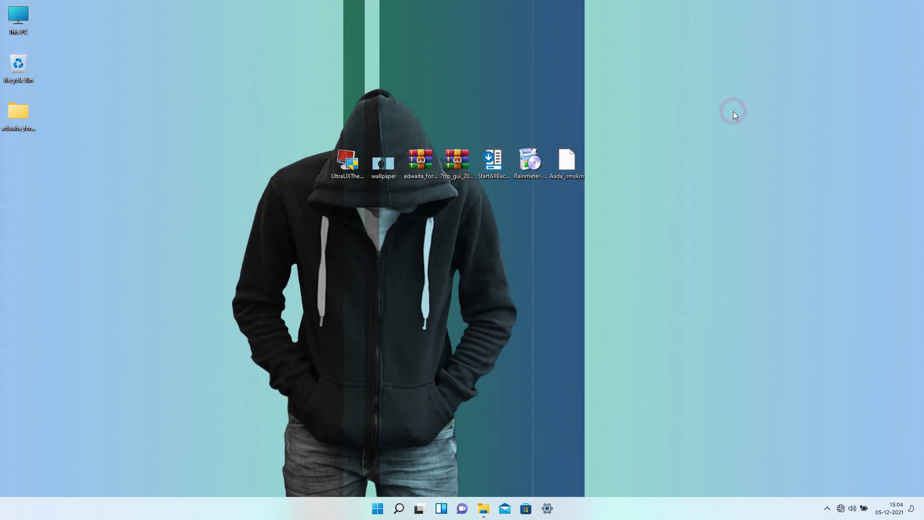
Apply the adwaita night theme in the Windows personalization settings.
right_click(459, 201)
left_click(476, 323)
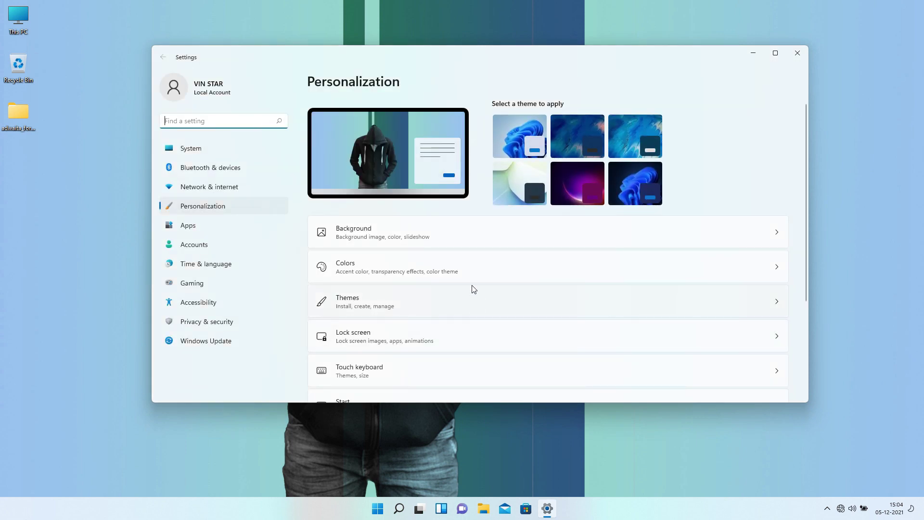
left_click(458, 297)
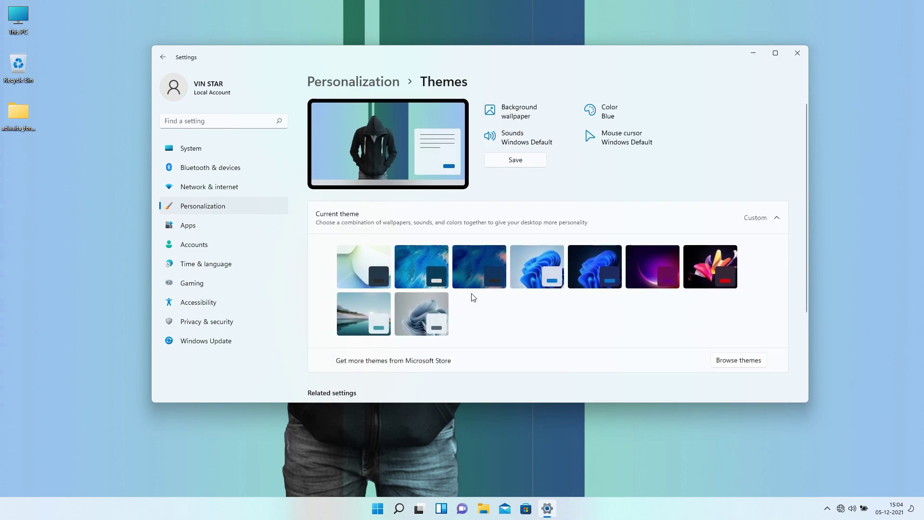
scroll(473, 298, "down", 2)
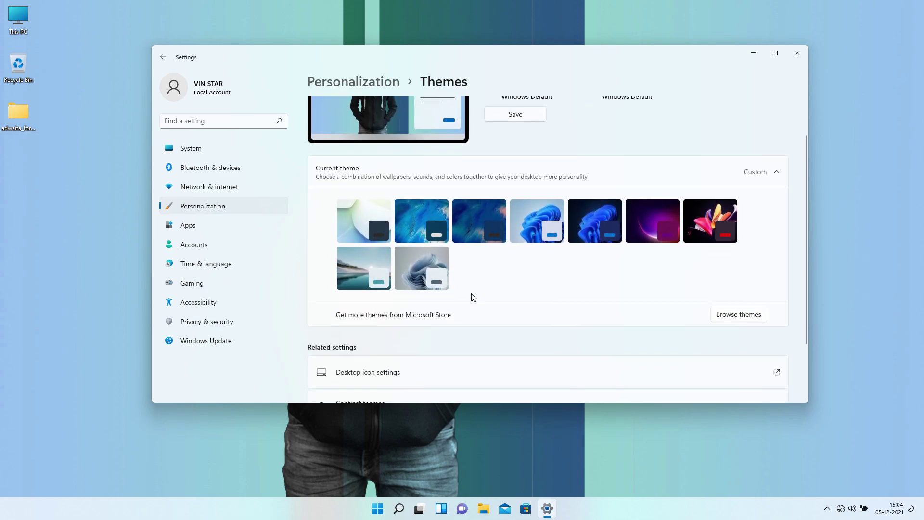
left_click(486, 237)
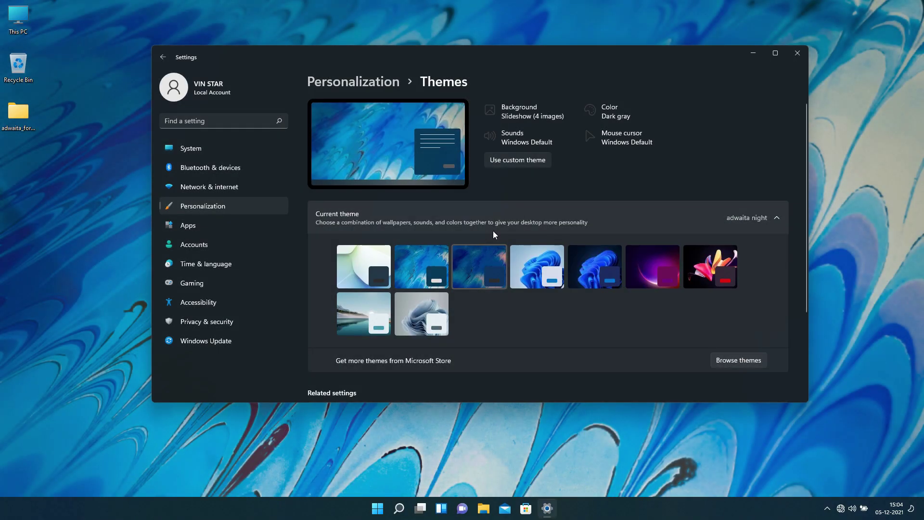
Close Settings and set the wallpaper image file on the desktop as the desktop background.
left_click(796, 52)
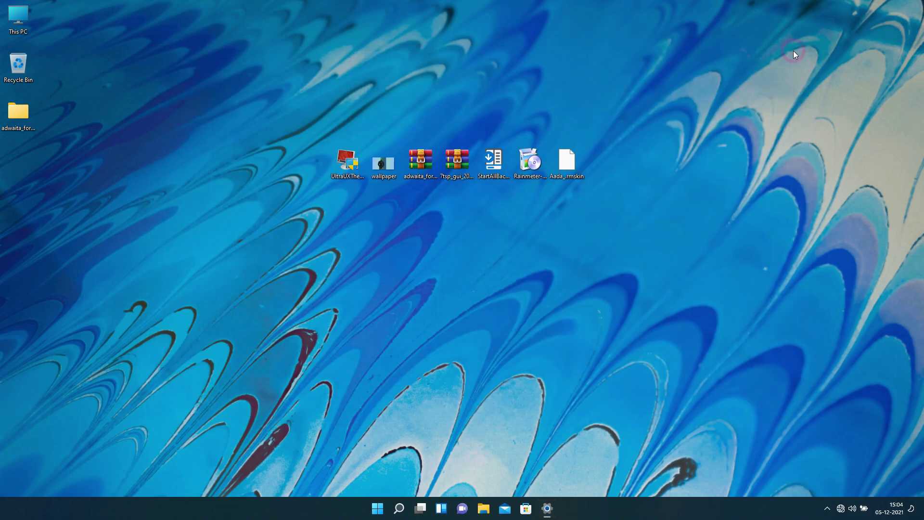
right_click(394, 166)
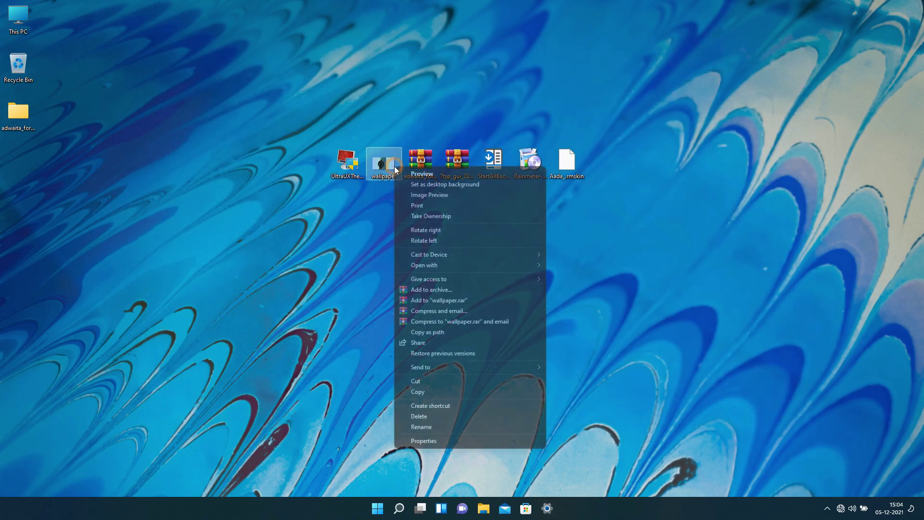
left_click(402, 183)
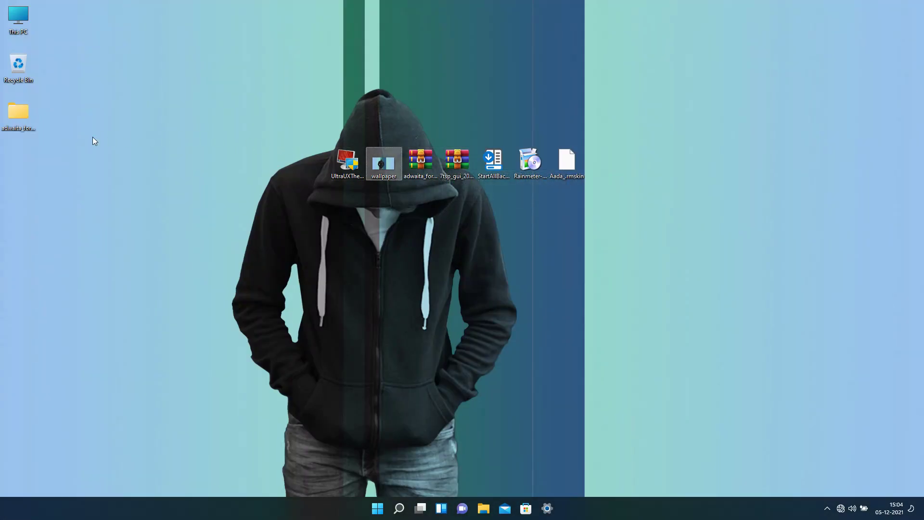
Open the 7TSP Icon packs folder inside the extracted Adwaita for Windows package on the desktop.
left_click(13, 117)
double_click(13, 118)
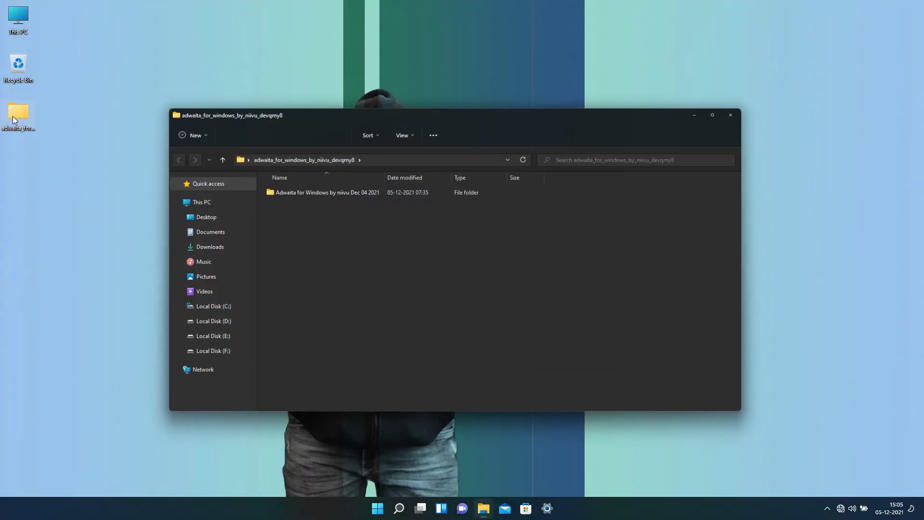
left_click(278, 188)
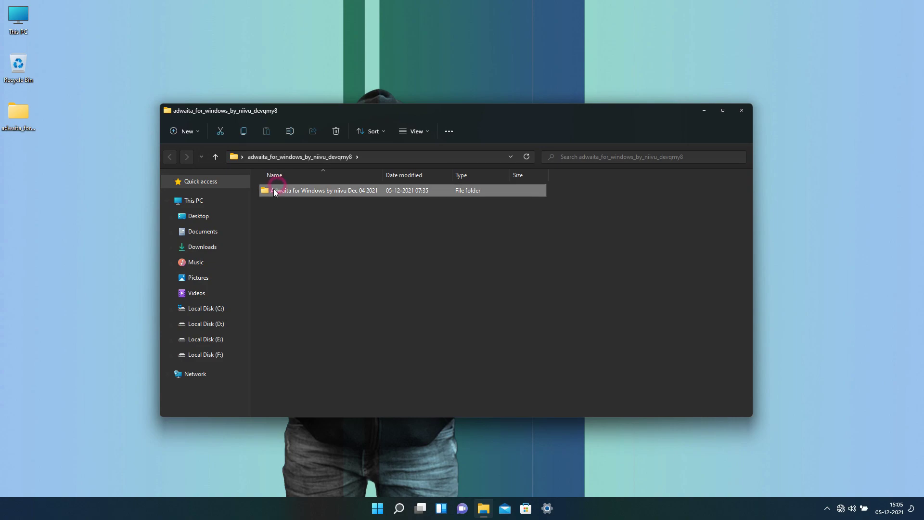
double_click(331, 191)
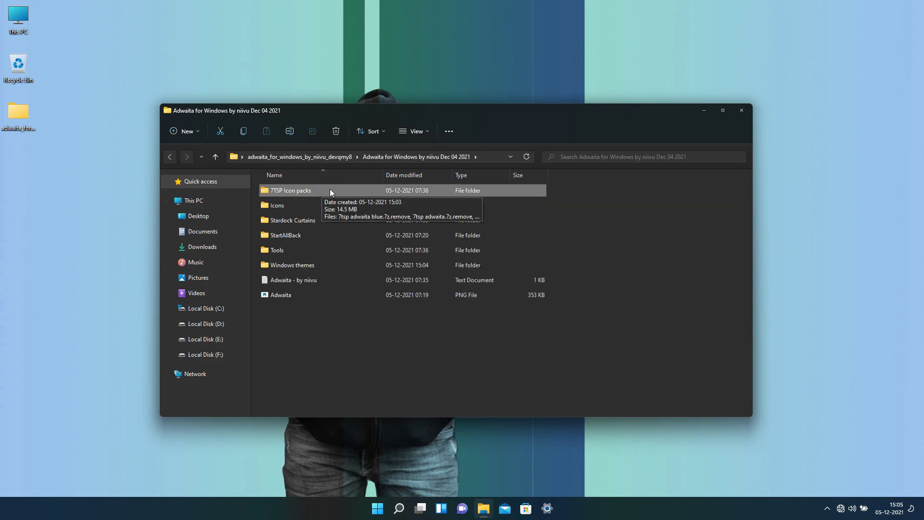
double_click(331, 191)
double_click(330, 189)
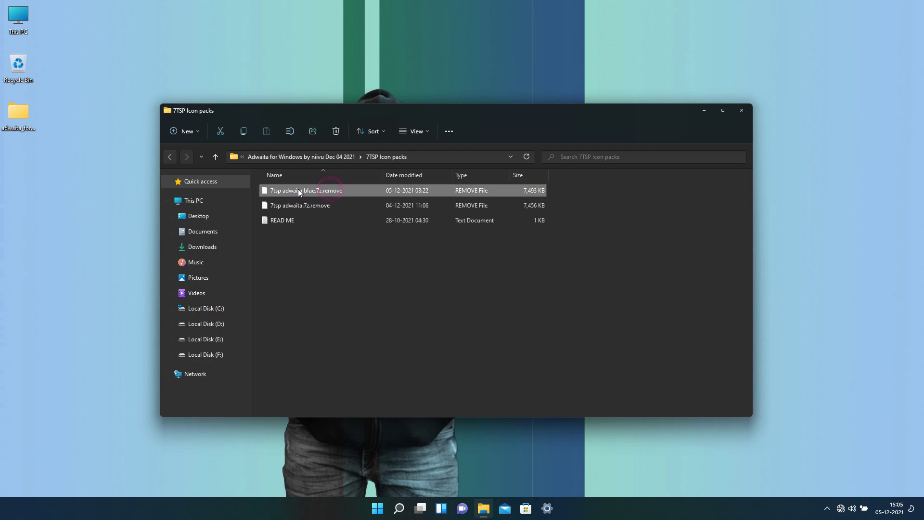
Display the files in the 7TSP Icon packs folder as large icons.
right_click(347, 265)
mouse_move(451, 287)
left_click(484, 295)
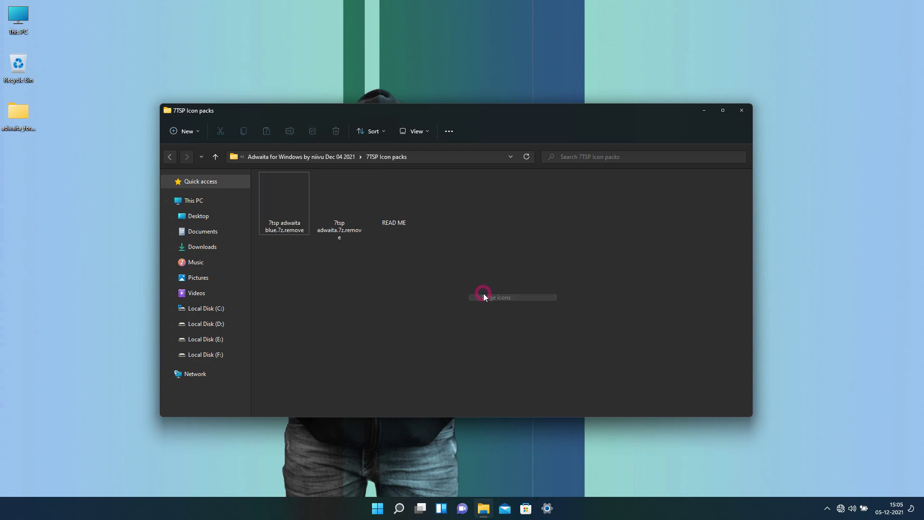
Rename 7tsp adwaita blue.7z.remove as 7tsp adwaita blue.7z, accepting the extension change, and close the folder window.
left_click(288, 232)
left_click(288, 232)
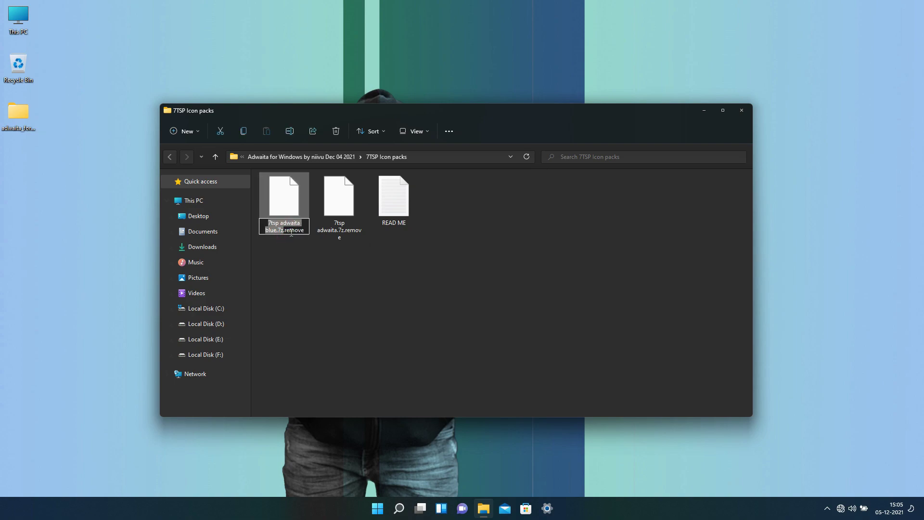
left_click_drag(307, 229, 294, 229)
key("BackSpace")
left_click(297, 253)
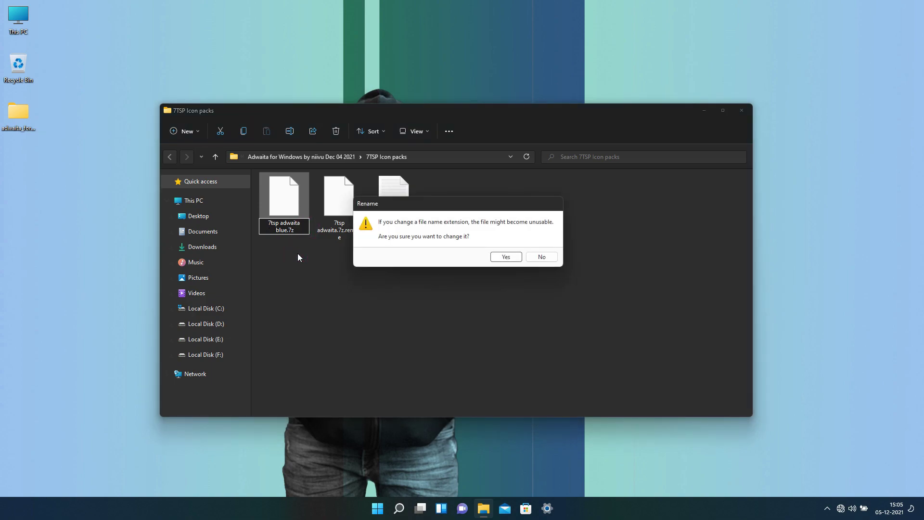
left_click(511, 256)
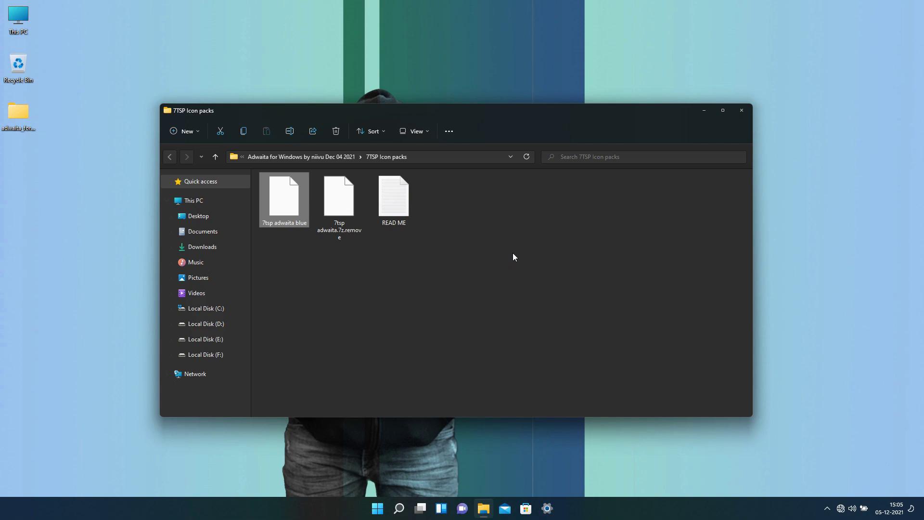
left_click(513, 252)
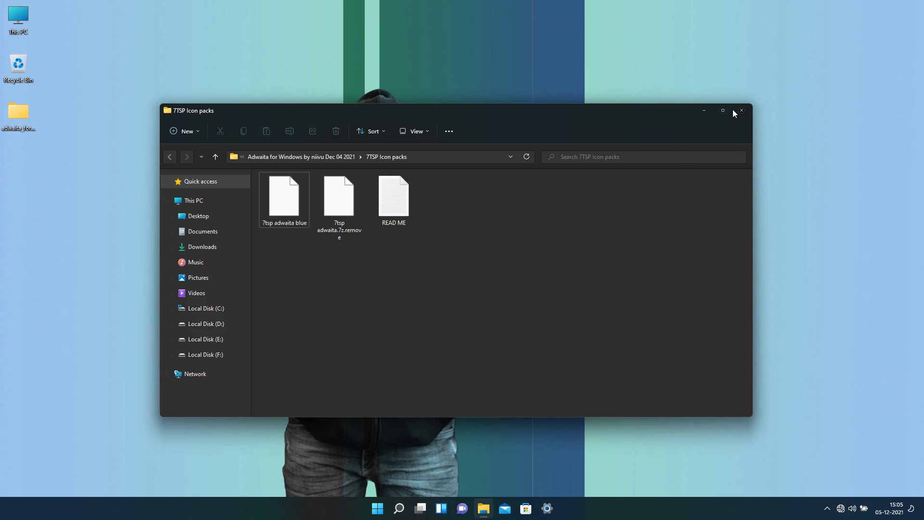
left_click(737, 110)
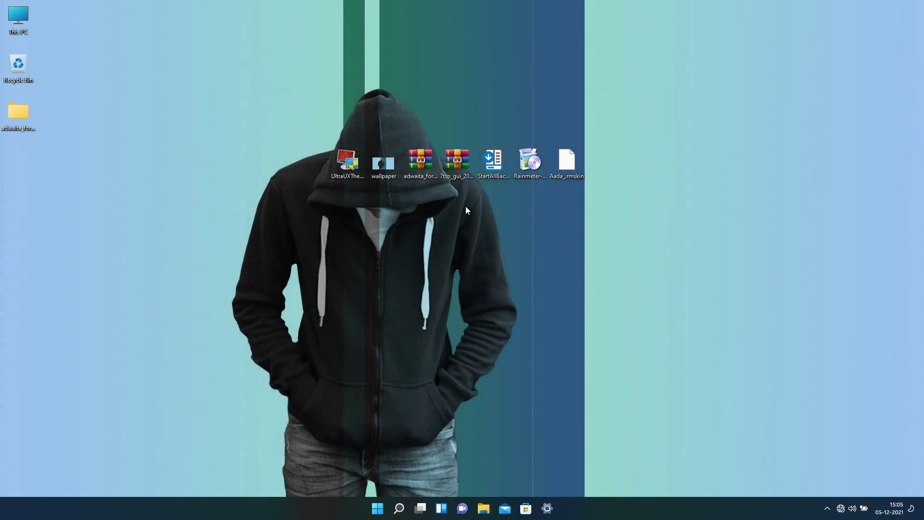
Extract the 7tsp_gui_2019_edition archive into its own folder on the desktop using the default extraction options.
right_click(460, 172)
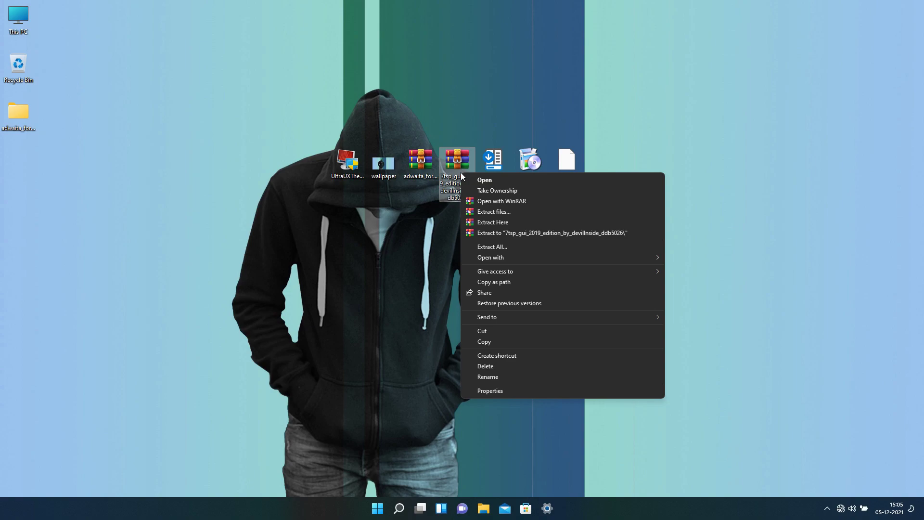
left_click(478, 211)
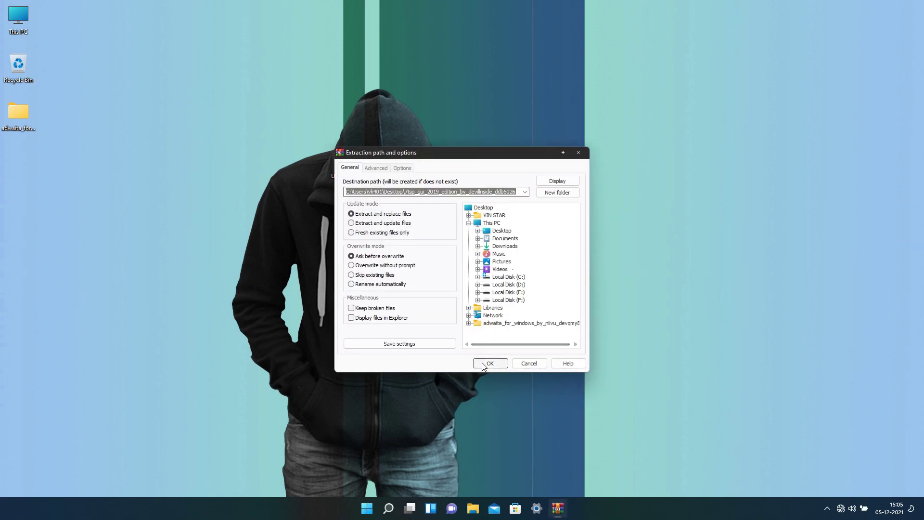
left_click(483, 364)
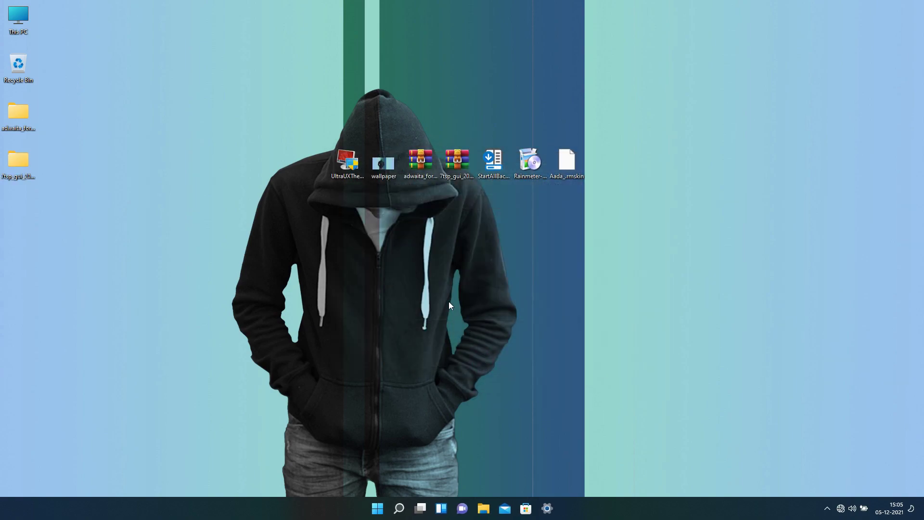
Rename the 7tsp GUI v0.6(2019).ee file in the extracted 7tsp_gui folder as 7tsp GUI v0.6(2019).exe, accepting the extension change.
double_click(27, 164)
left_click(297, 192)
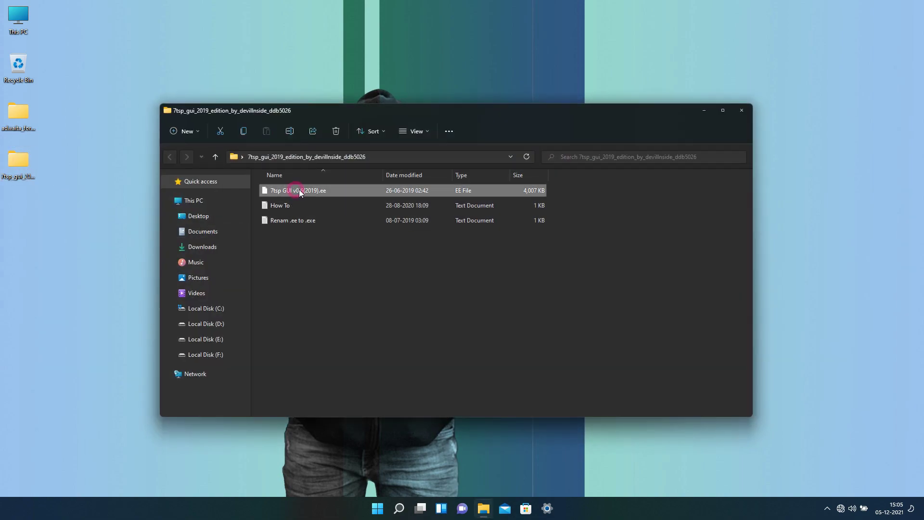
left_click(327, 192)
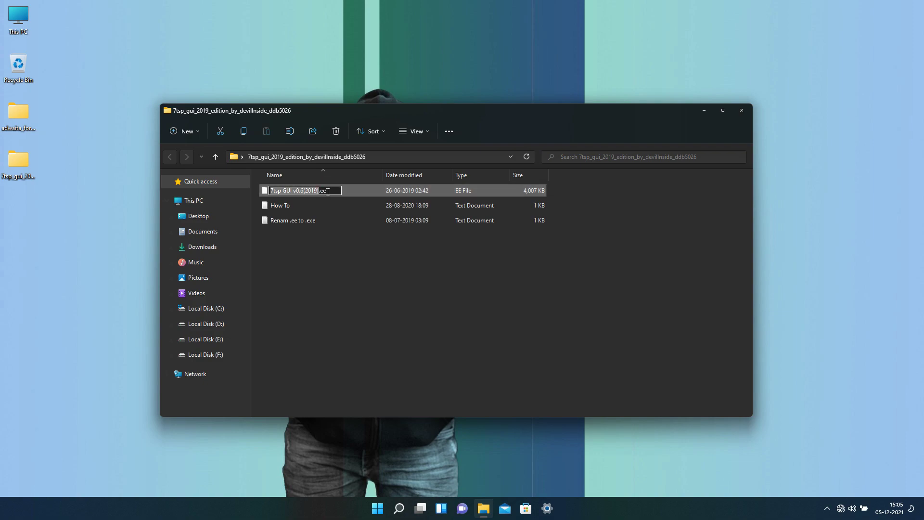
left_click(324, 191)
left_click_drag(330, 191, 318, 191)
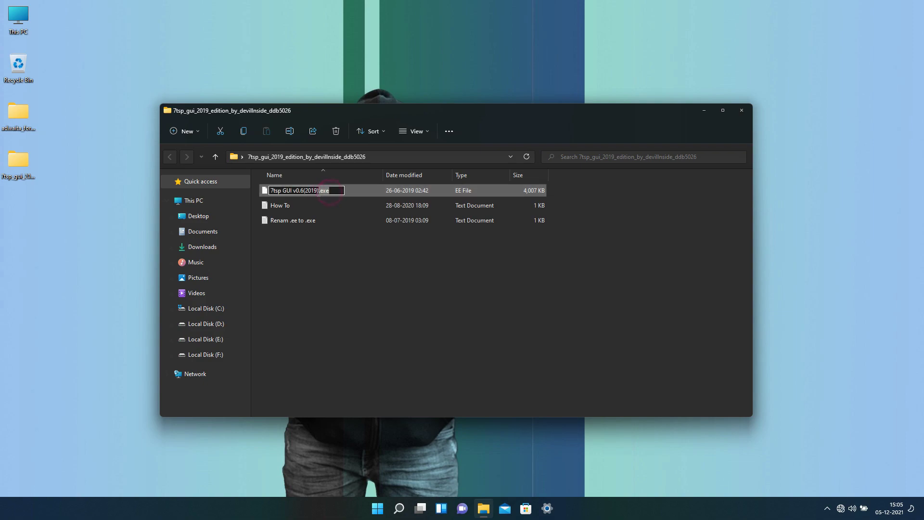
left_click(347, 264)
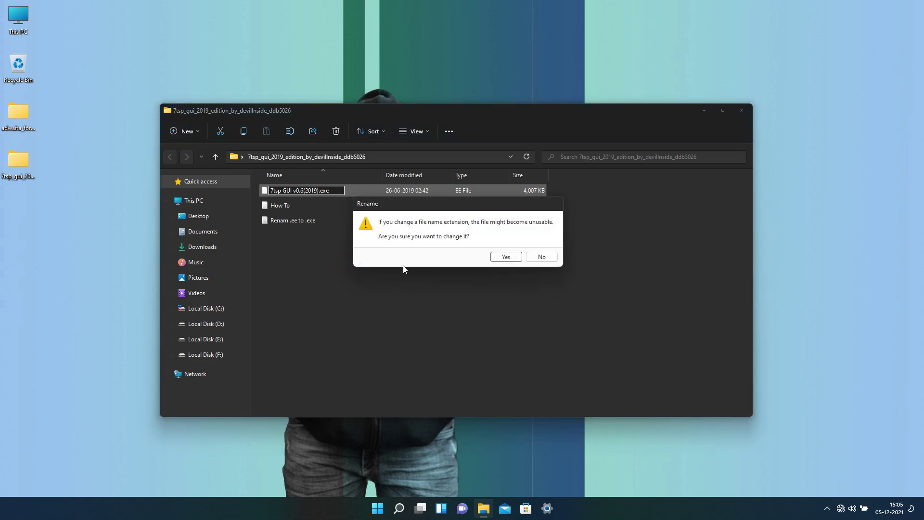
left_click(504, 256)
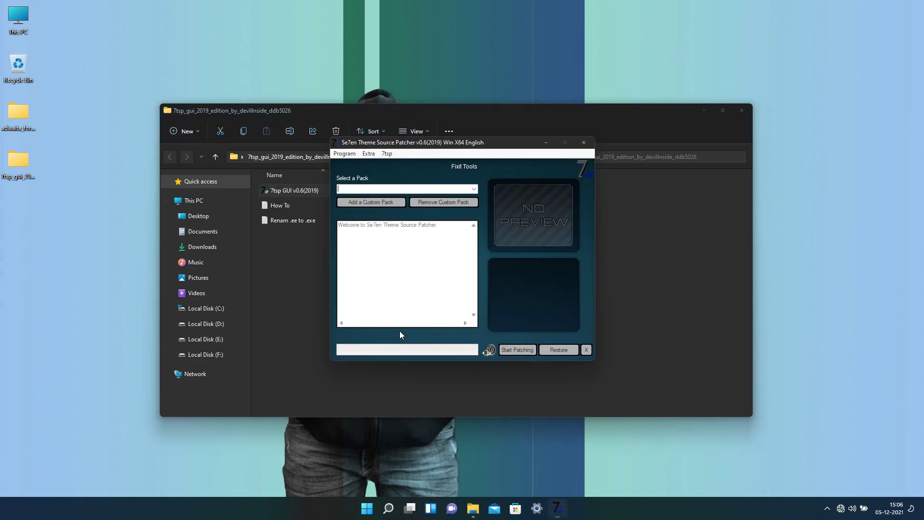
In Se7en Theme Source Patcher, add 7tsp adwaita blue from the Adwaita package's 7TSP Icon packs folder as a custom pack.
left_click(382, 204)
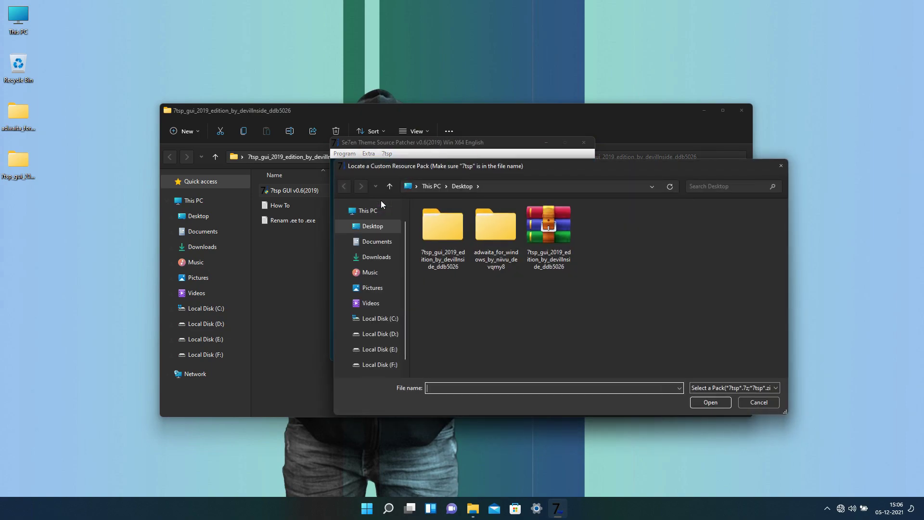
left_click(444, 232)
double_click(496, 232)
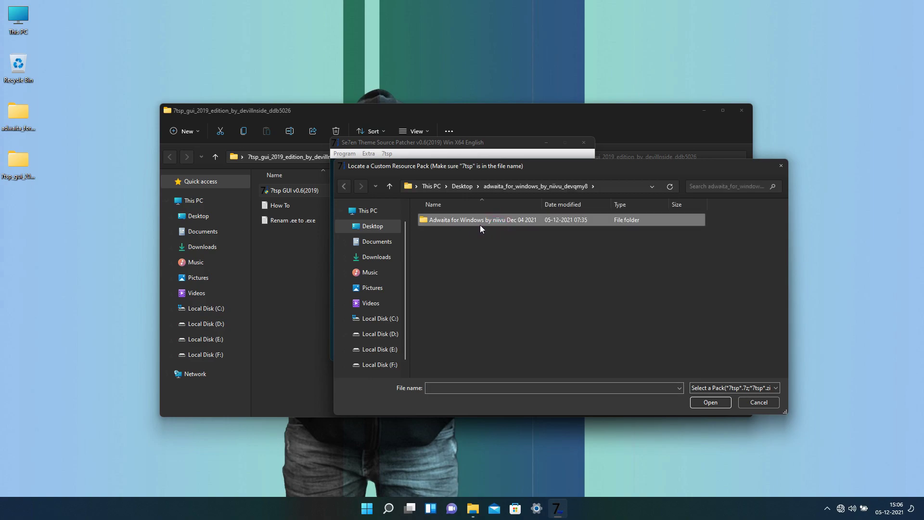
double_click(480, 222)
double_click(443, 221)
left_click(444, 221)
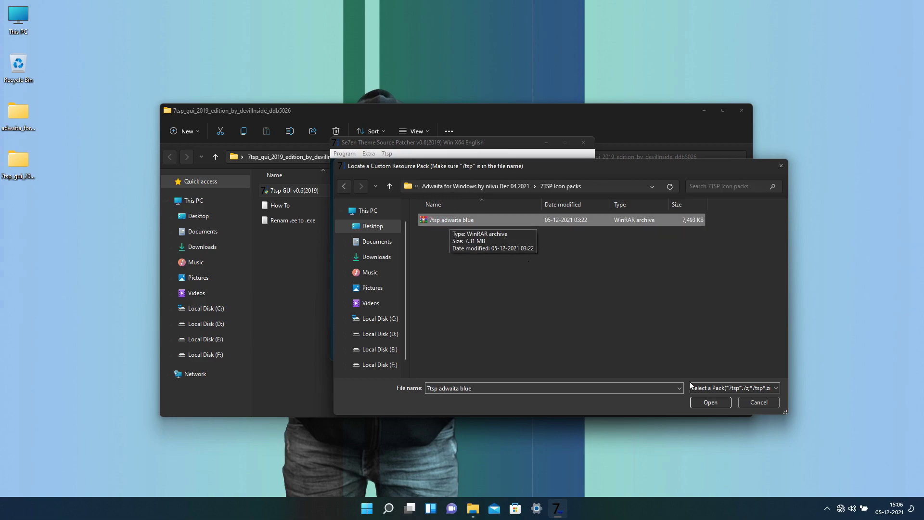
left_click(700, 400)
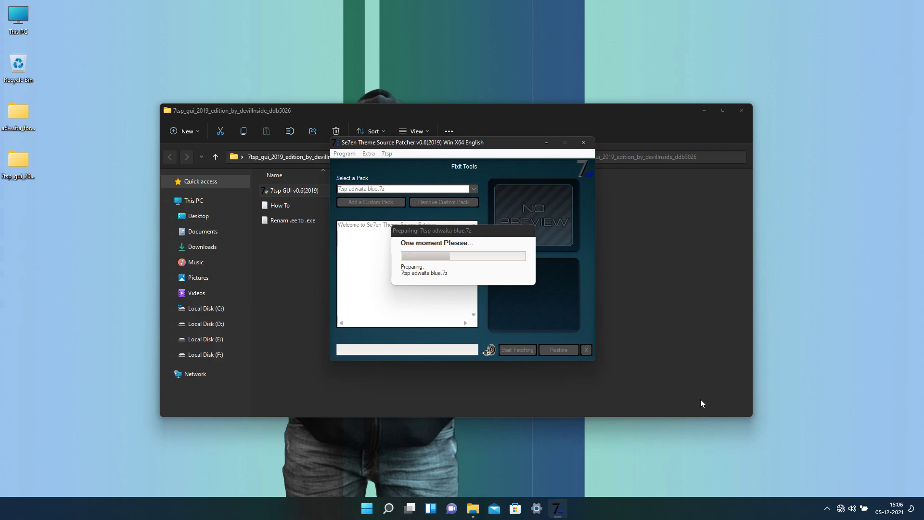
Patch the system with 7tsp adwaita blue.7z with restore point creation enabled, reboot Windows, and dismiss the completion notice.
left_click(517, 350)
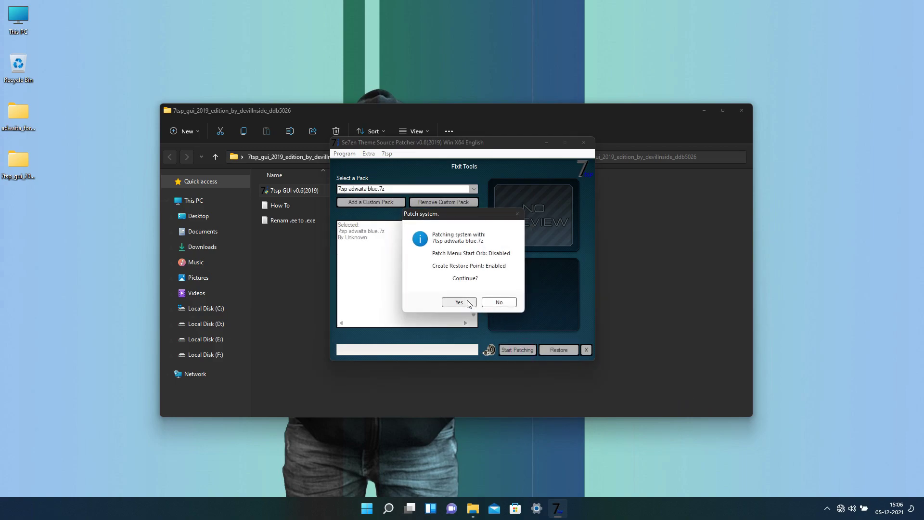
left_click(459, 303)
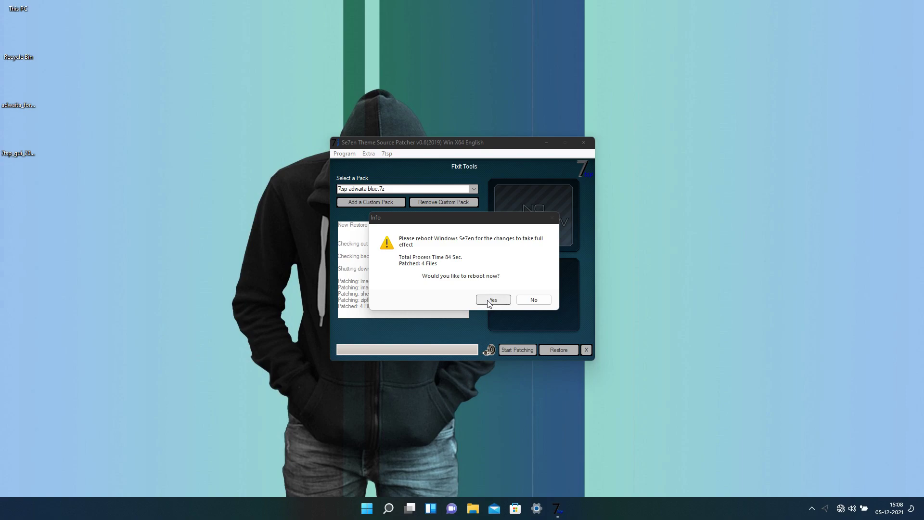
left_click(492, 301)
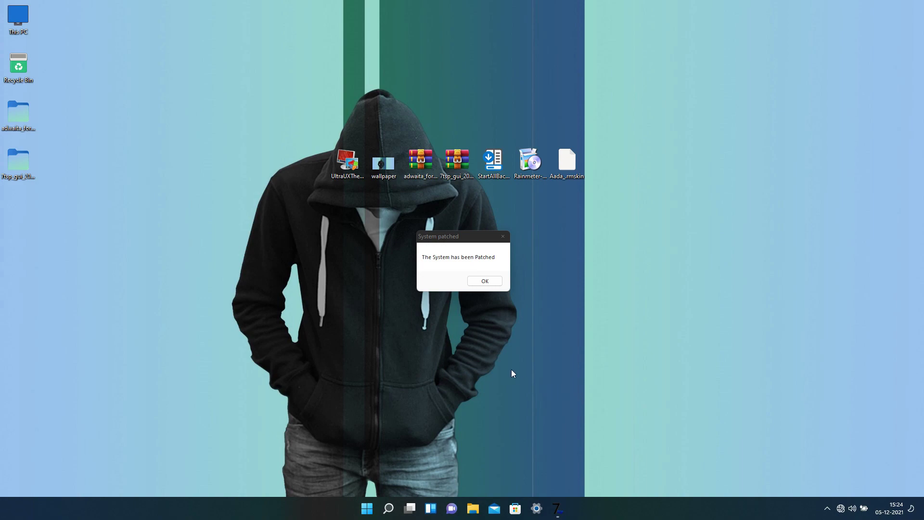
left_click(483, 283)
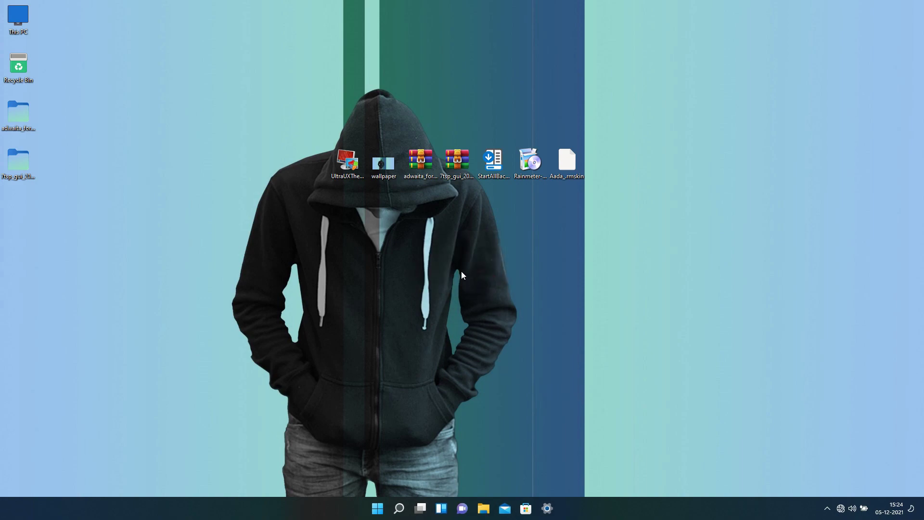
Examine the folder and drive icons in This PC and Quick access, then close the window.
double_click(18, 33)
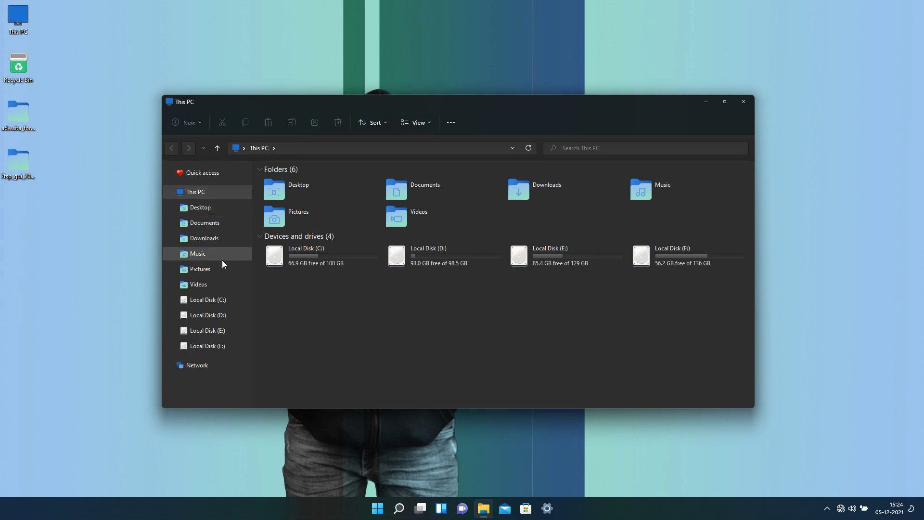
left_click(227, 174)
left_click(229, 188)
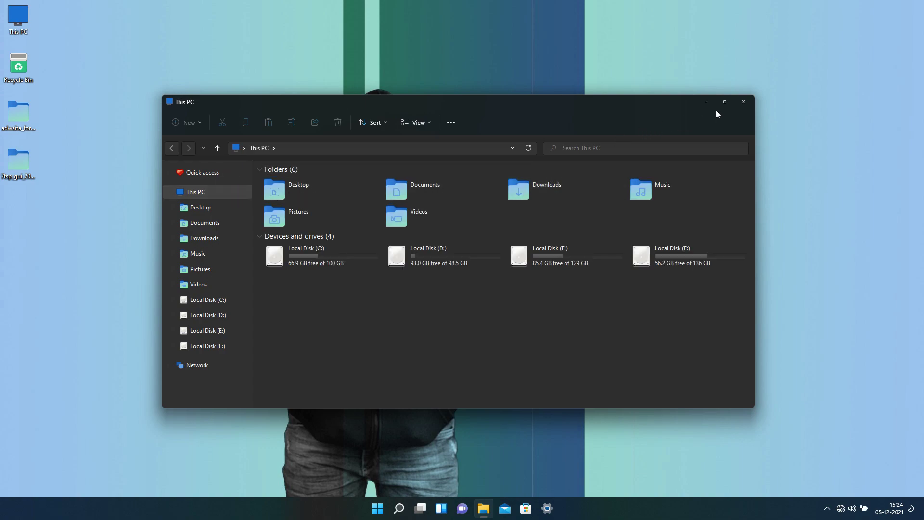
left_click(745, 103)
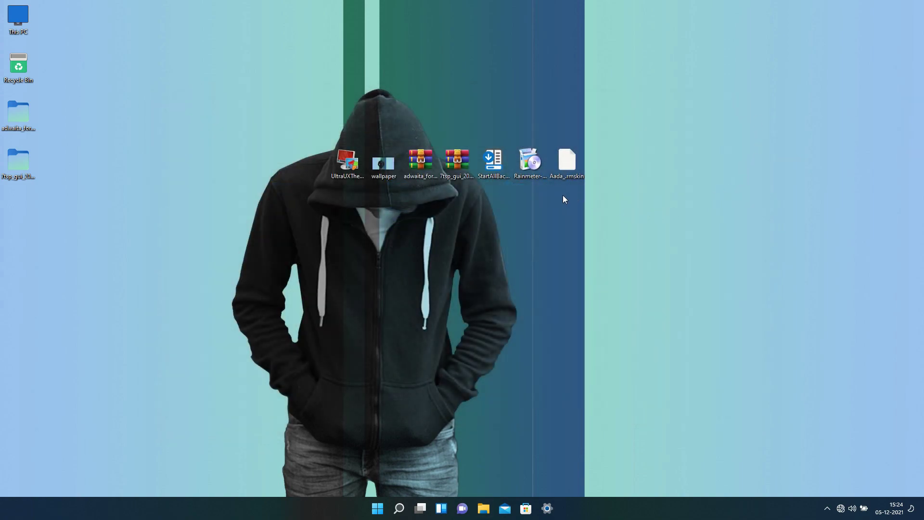
Install StartAllBack for the current user only and apply the Proper 11 theme.
double_click(494, 164)
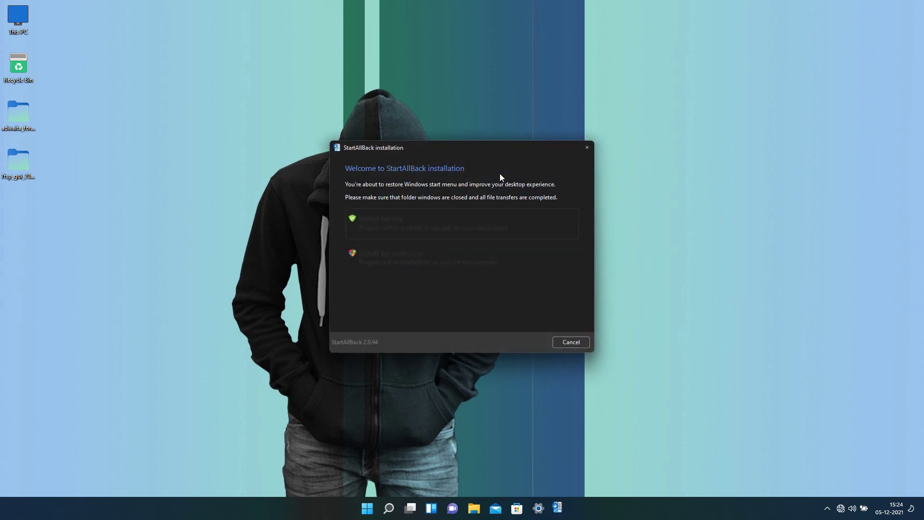
left_click(408, 222)
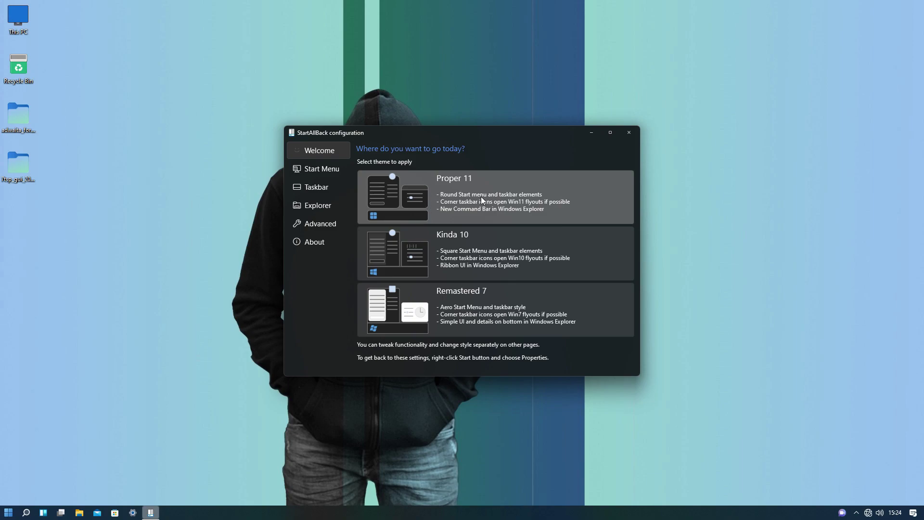
left_click(450, 198)
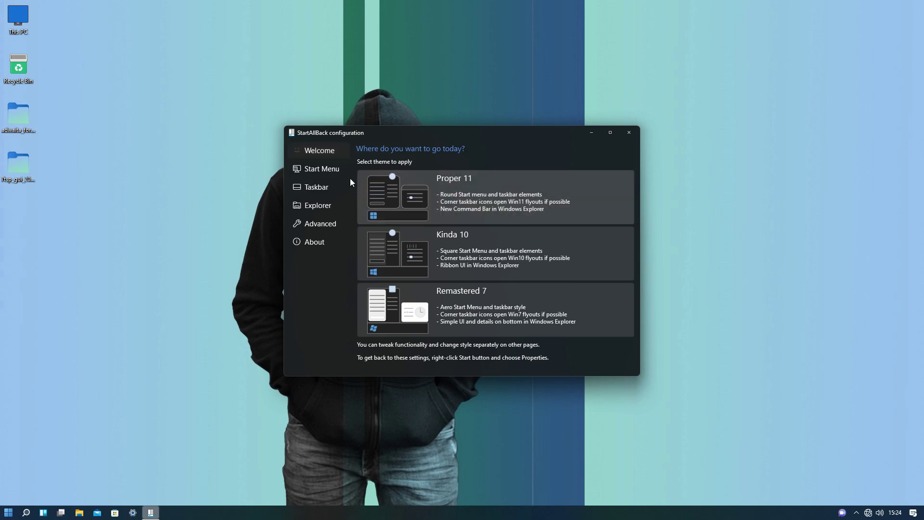
Set StartAllBack's Explorer style to Win7 Command Bar and turn off the Mica effect on top.
left_click(330, 170)
left_click(330, 187)
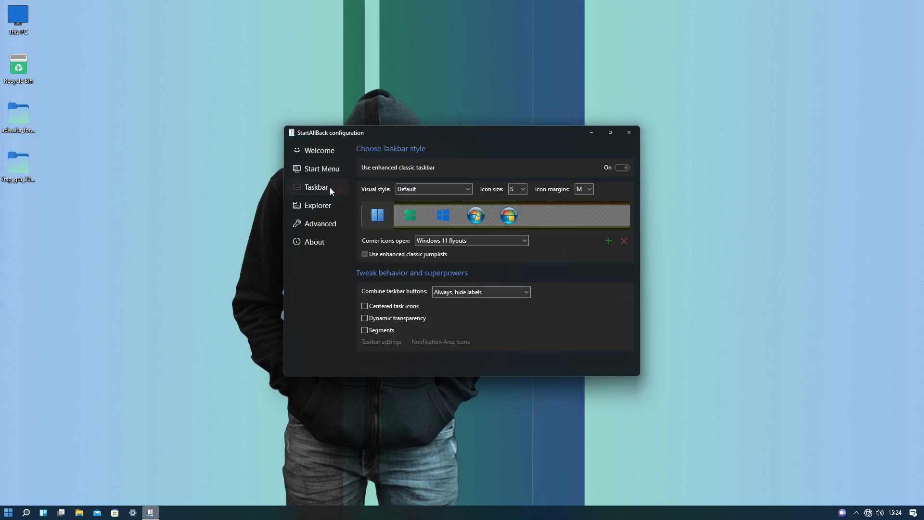
left_click(330, 205)
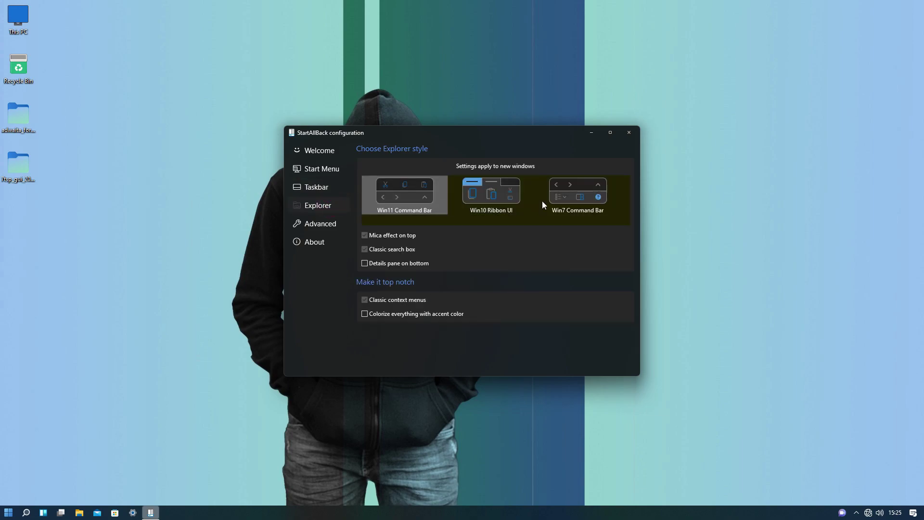
left_click(555, 200)
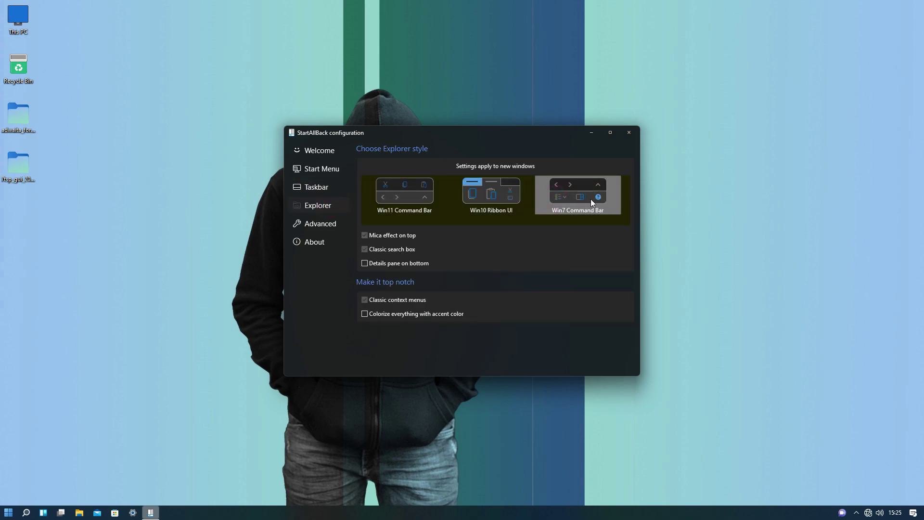
left_click(400, 235)
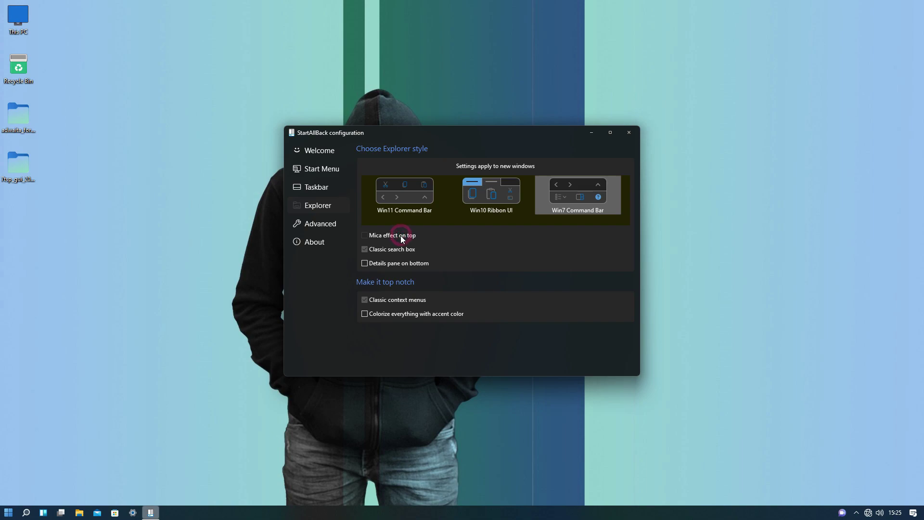
left_click(399, 250)
left_click(398, 262)
Enable custom start menu and taskbar coloring in StartAllBack and adjust their transparency levels.
left_click(335, 221)
left_click(366, 165)
left_click(368, 181)
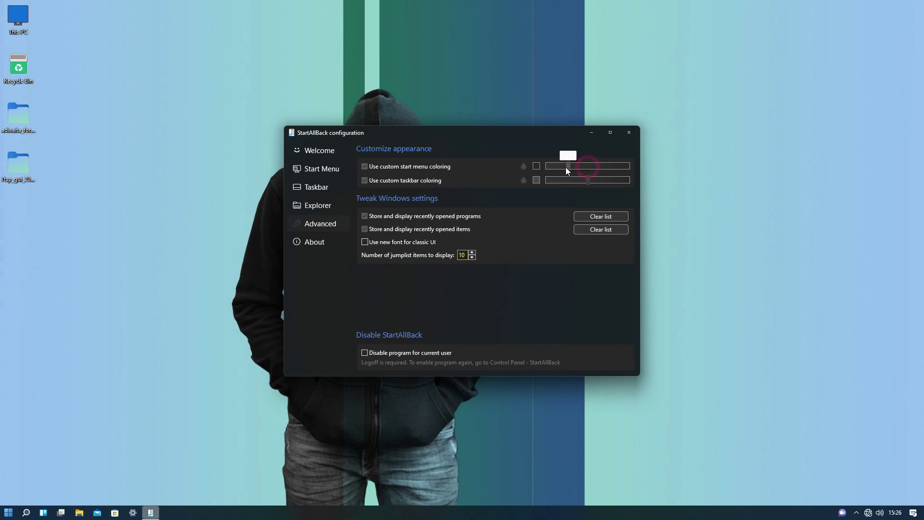
left_click_drag(582, 181, 420, 166)
Enable centered task icons for the StartAllBack taskbar and close the configuration window.
left_click(340, 168)
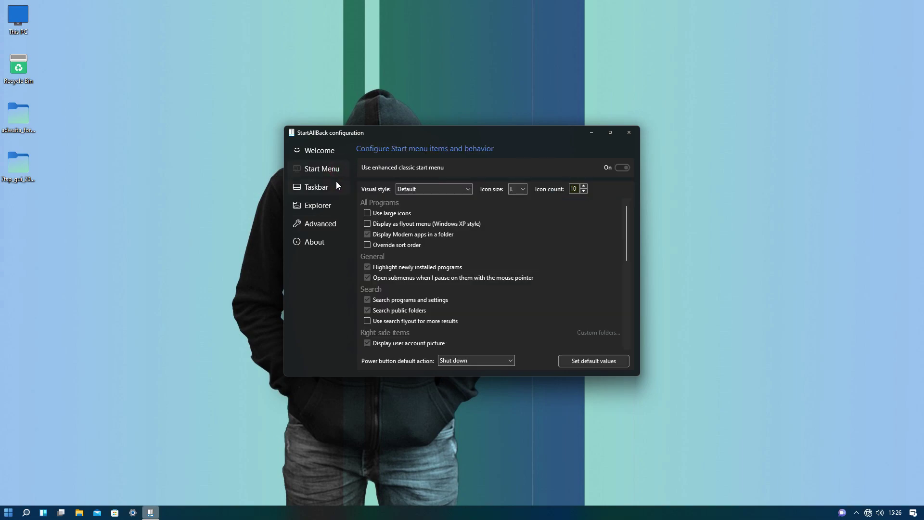
left_click(336, 184)
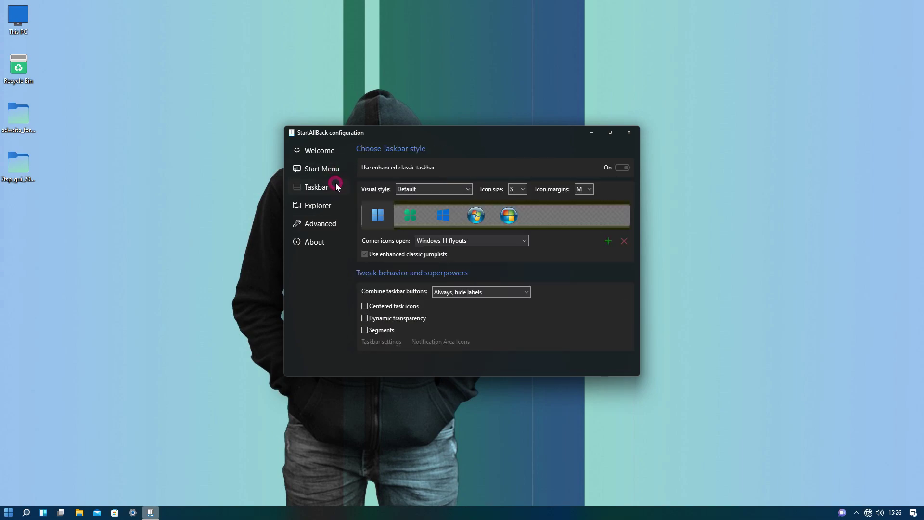
left_click(372, 306)
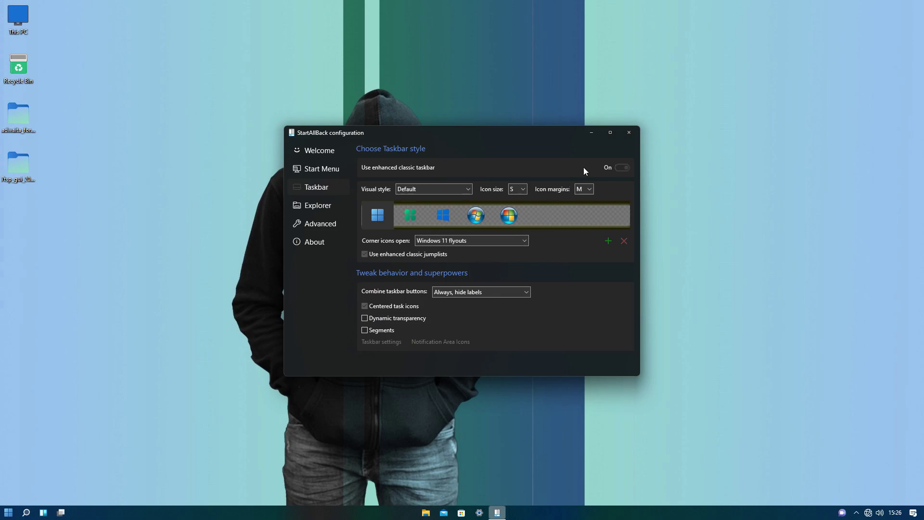
left_click(628, 133)
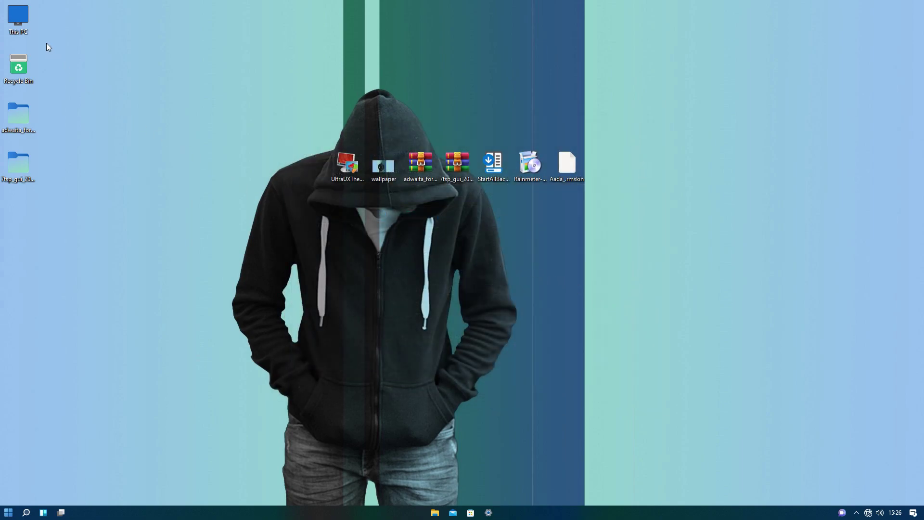
Check the new Explorer style in This PC at full-screen and normal window size, then close it.
double_click(32, 28)
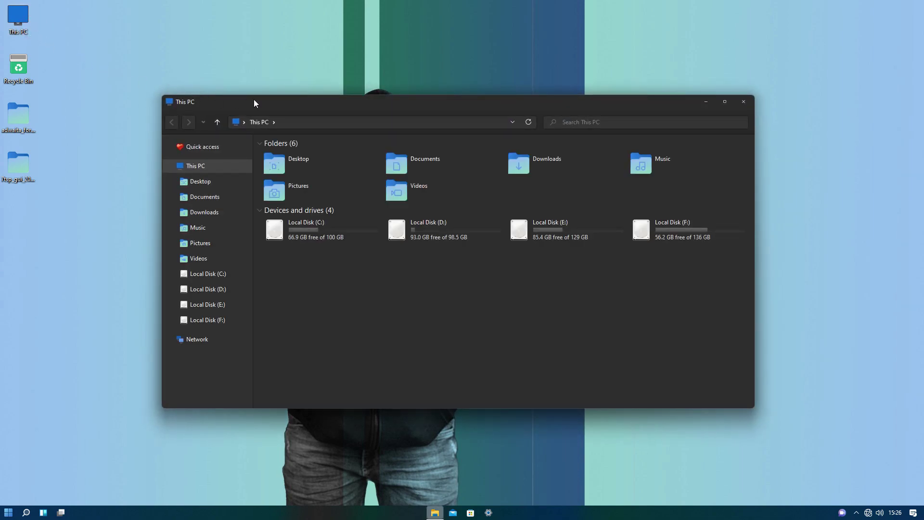
double_click(376, 105)
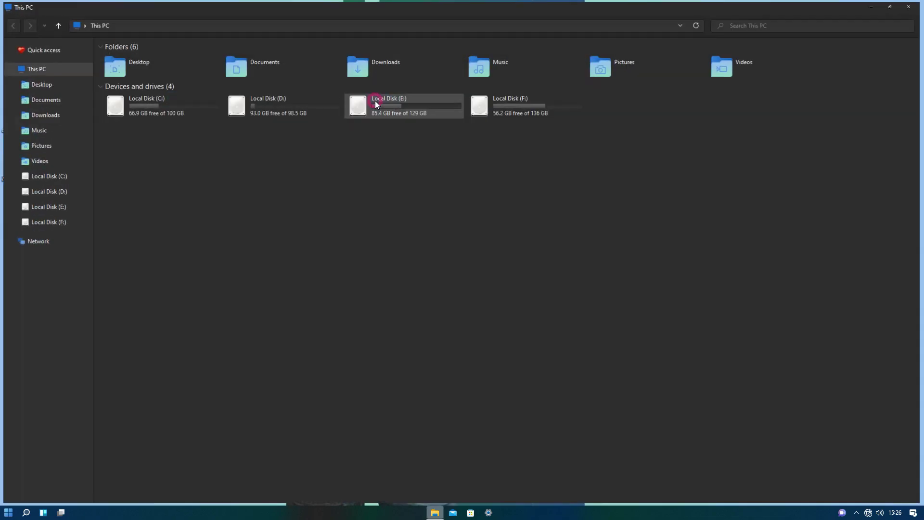
left_click(389, 8)
double_click(389, 8)
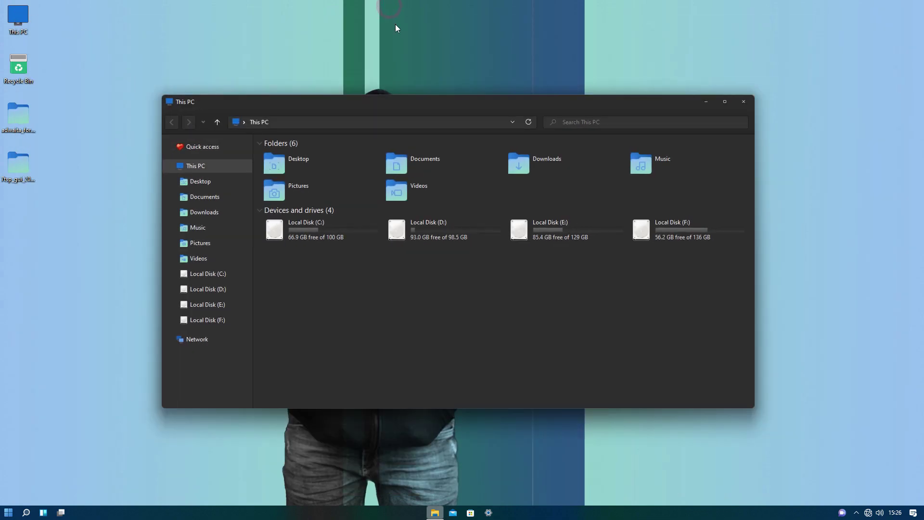
left_click(744, 102)
Install Rainmeter in English with the standard installation and run it on completion.
double_click(535, 178)
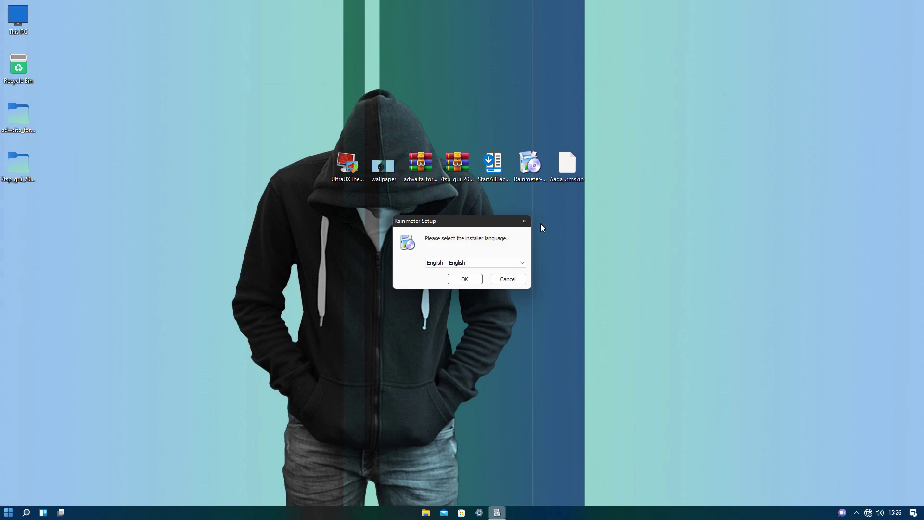
left_click(458, 279)
left_click(508, 335)
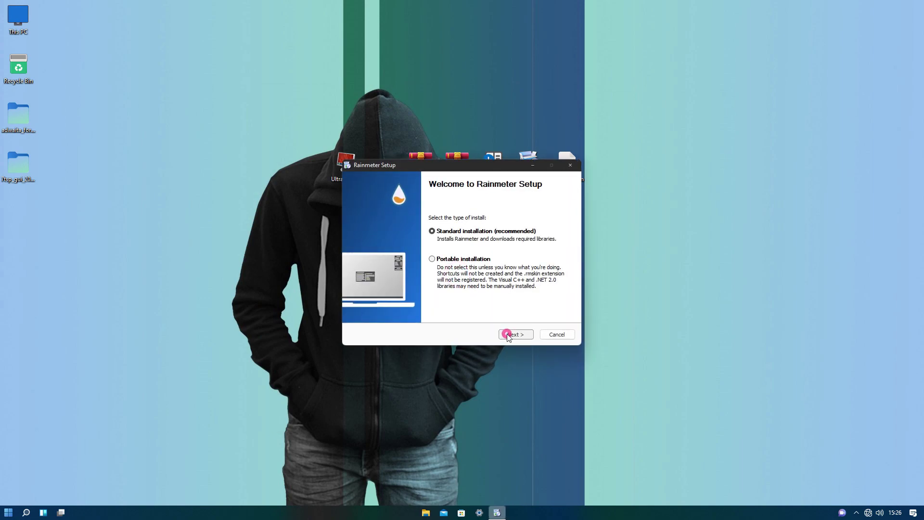
left_click(507, 334)
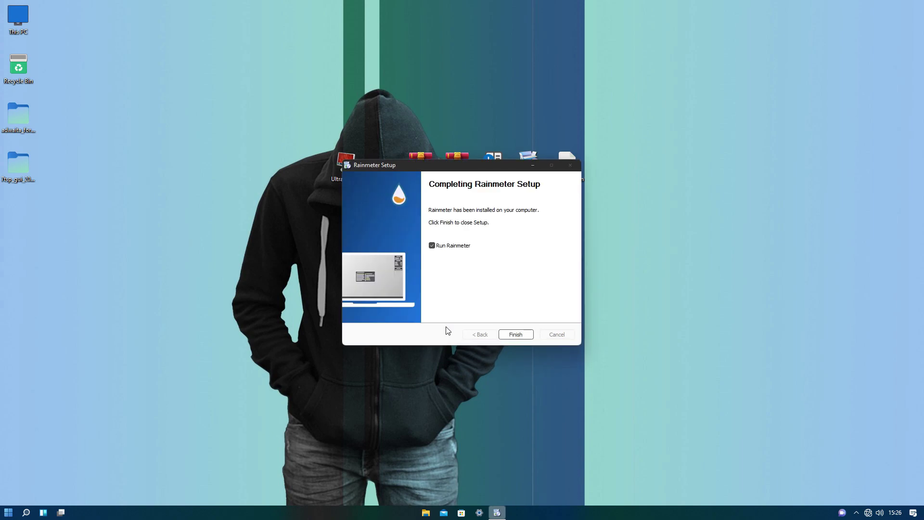
left_click(502, 331)
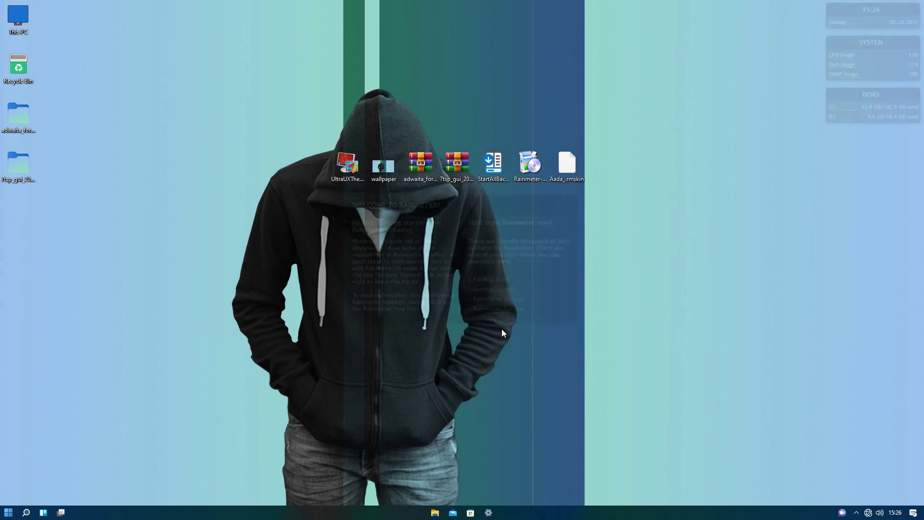
Unload Rainmeter's default illustro skins: the welcome panel, disks, system and clock.
right_click(513, 320)
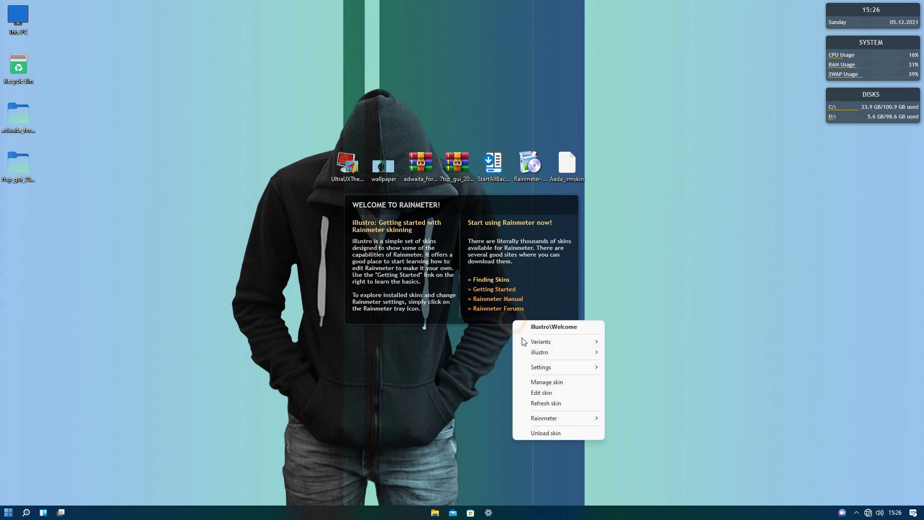
left_click(528, 437)
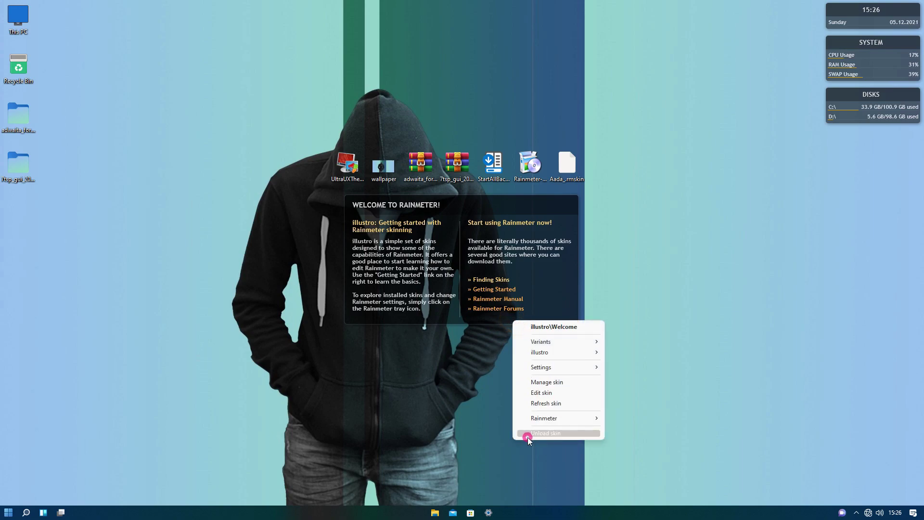
right_click(851, 113)
left_click(856, 218)
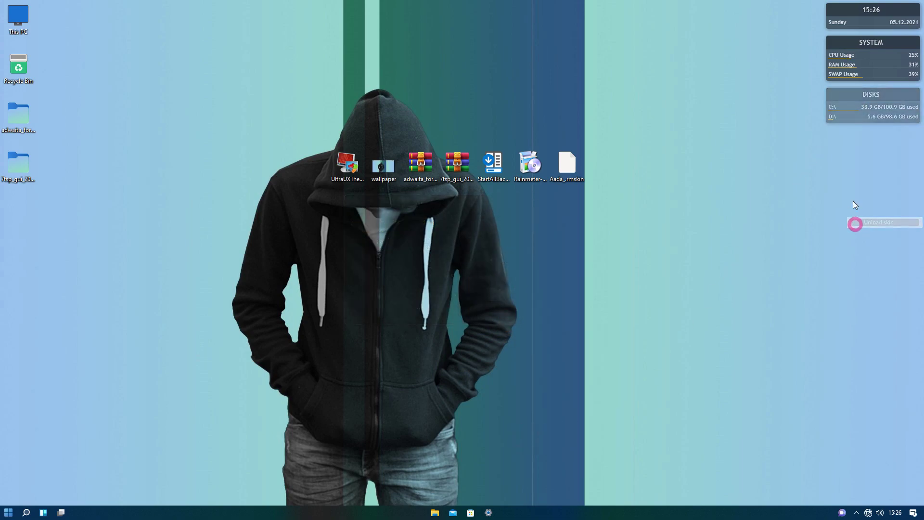
right_click(846, 62)
left_click(857, 171)
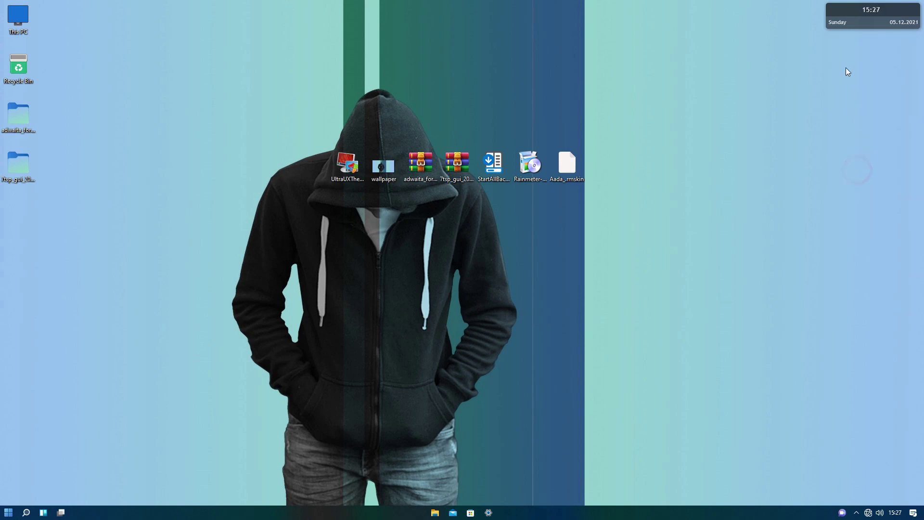
right_click(842, 17)
left_click(854, 123)
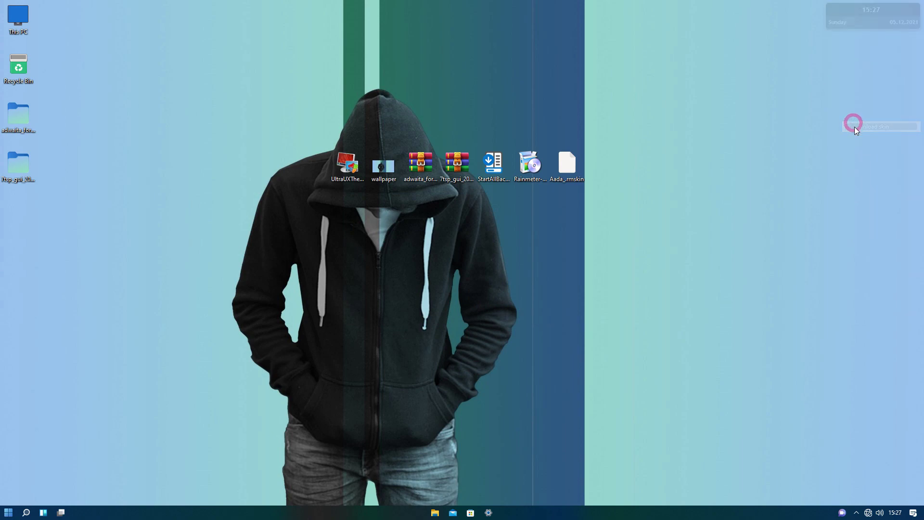
Install the Aada_.rmskin Rainmeter skin package and hide the desktop icons.
double_click(570, 173)
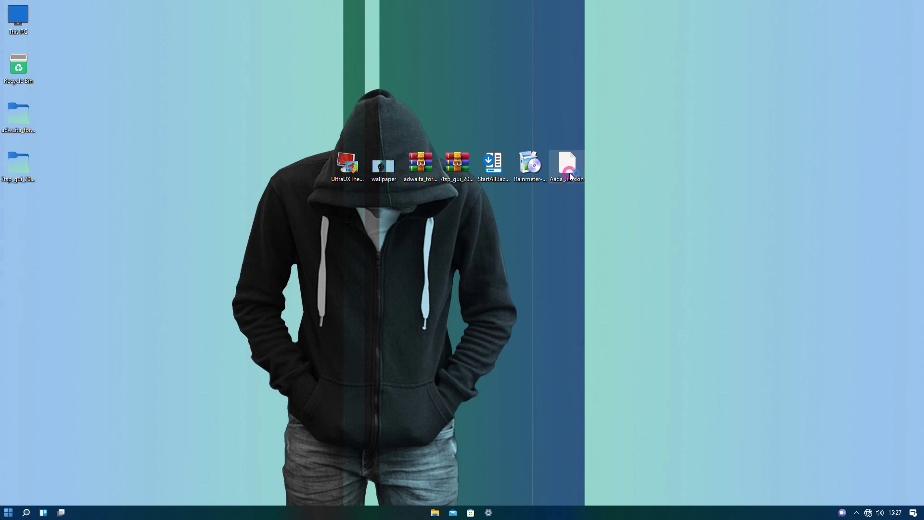
left_click(485, 346)
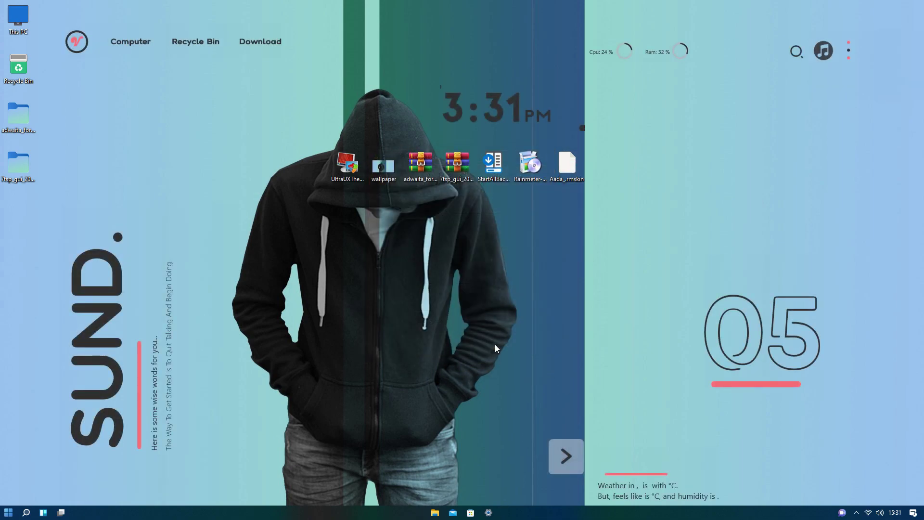
right_click(575, 280)
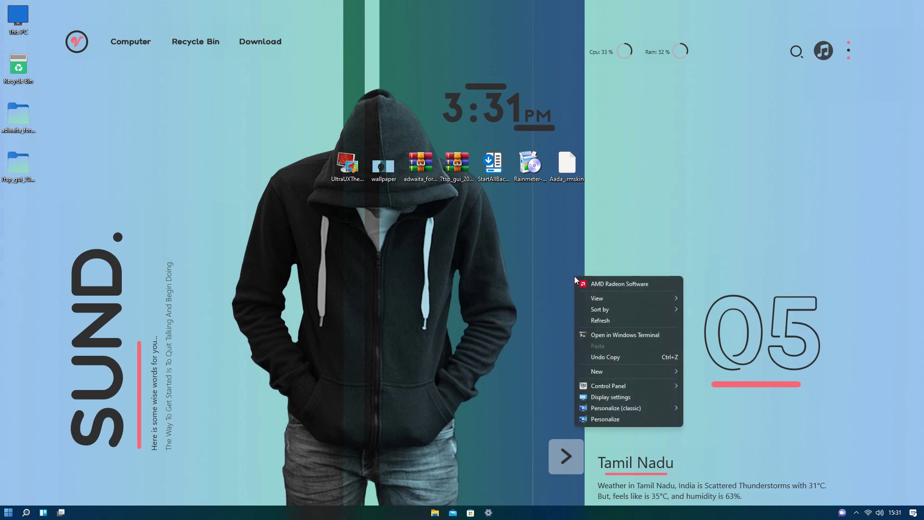
mouse_move(598, 299)
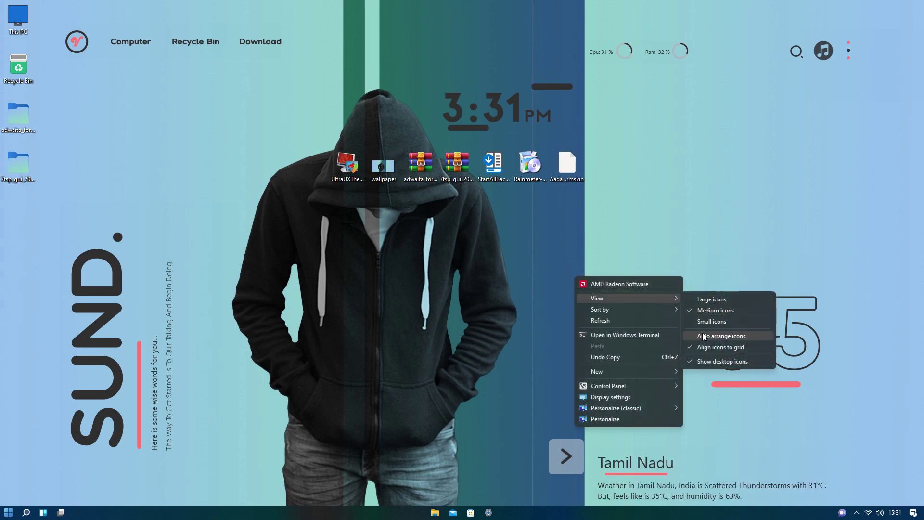
left_click(700, 362)
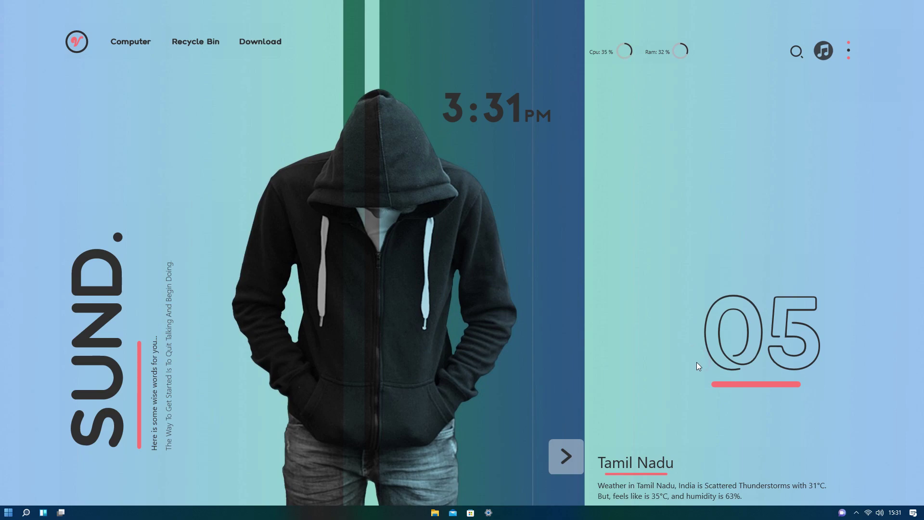
Expand the skin's app launcher dock to view its shortcuts, then collapse it.
left_click(575, 456)
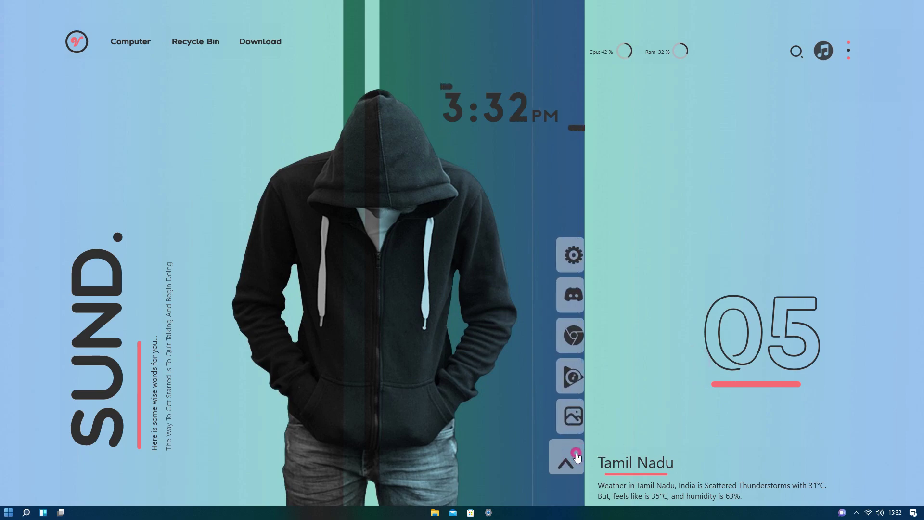
left_click(577, 455)
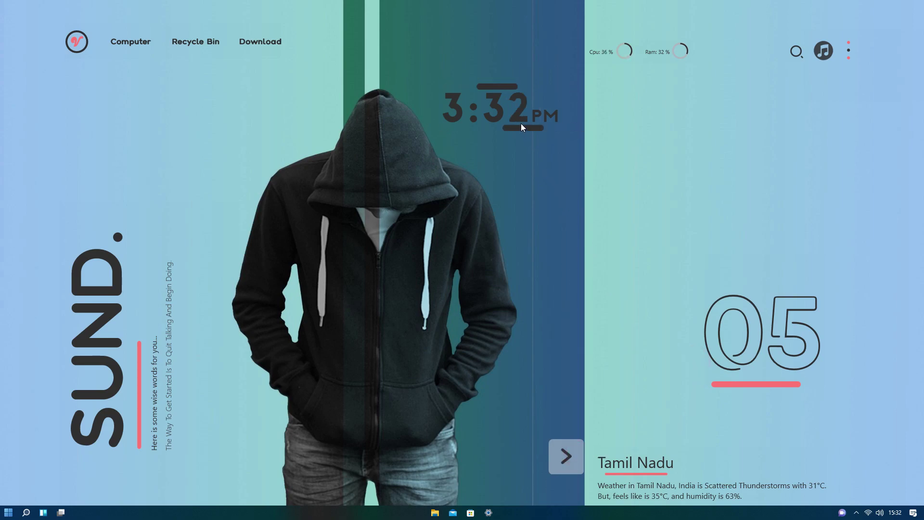
Edit the Aada Time skin file, setting the fill color of MeterAnimation and MeterAnimation2 to #Color3#.
right_click(523, 129)
left_click(540, 195)
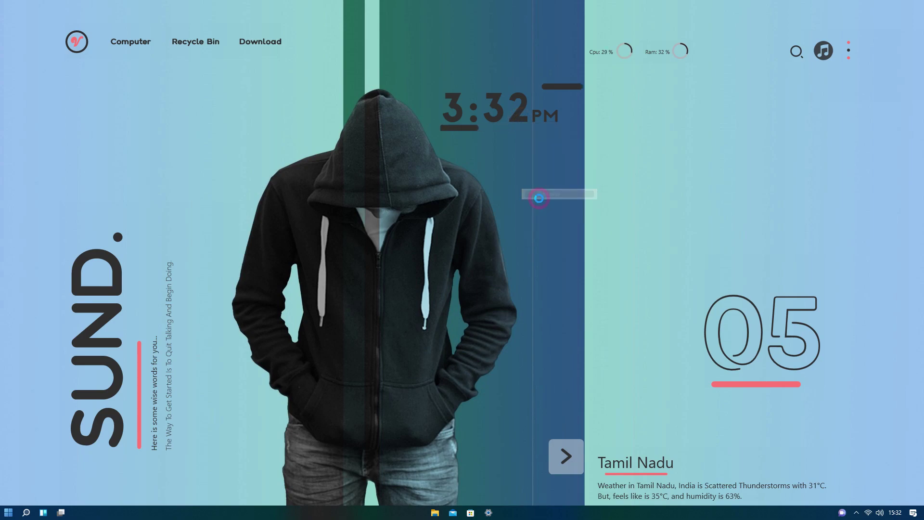
scroll(540, 199, "down", 6)
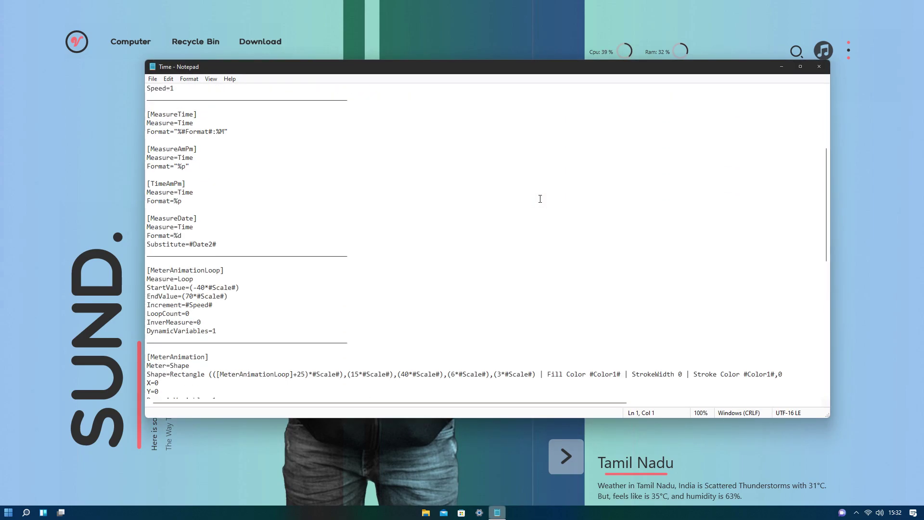
scroll(541, 199, "down", 5)
left_click_drag(619, 244, 593, 247)
type("Color3")
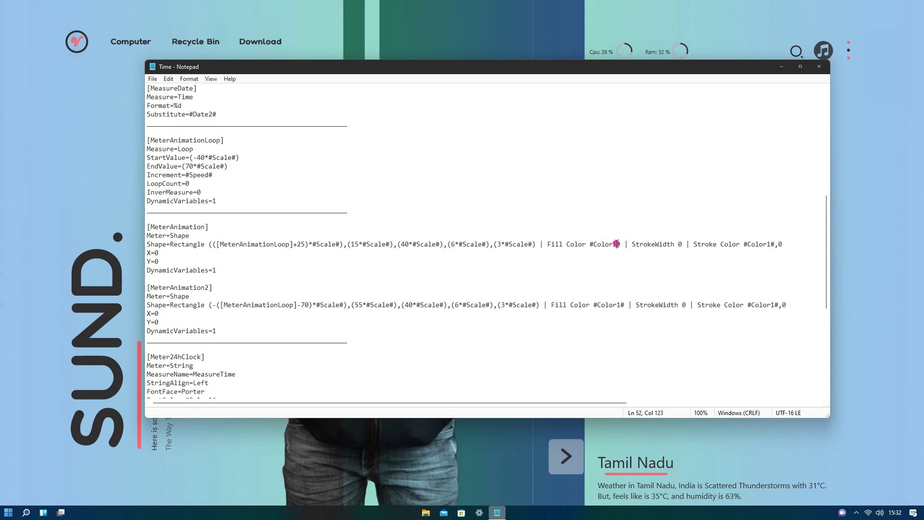
left_click_drag(619, 305, 597, 306)
type("Color3")
Set the FontColor of Meter24hClock and Meter12hClock to #Color3# and save the Time skin file.
scroll(609, 303, "down", 9)
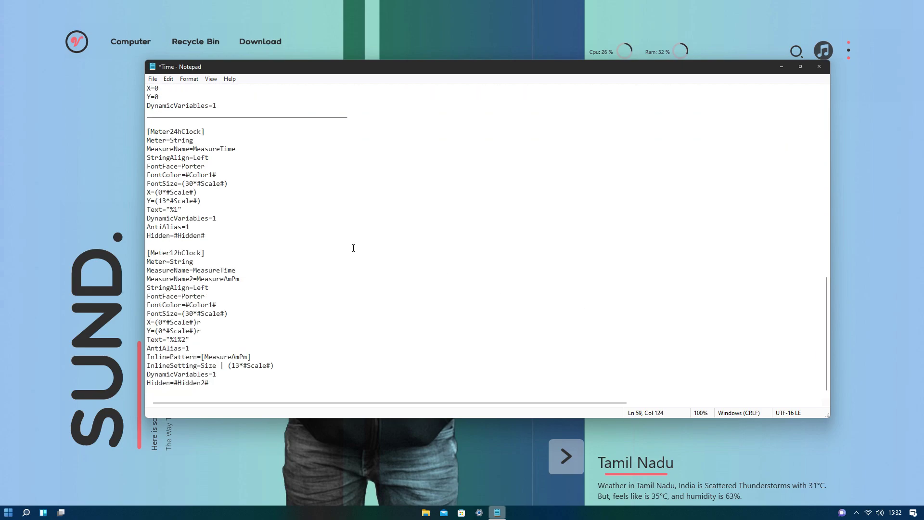
left_click_drag(217, 175, 187, 174)
type("#Color3")
left_click_drag(217, 305, 189, 303)
type("Color3")
left_click(252, 279)
left_click(152, 80)
left_click(177, 119)
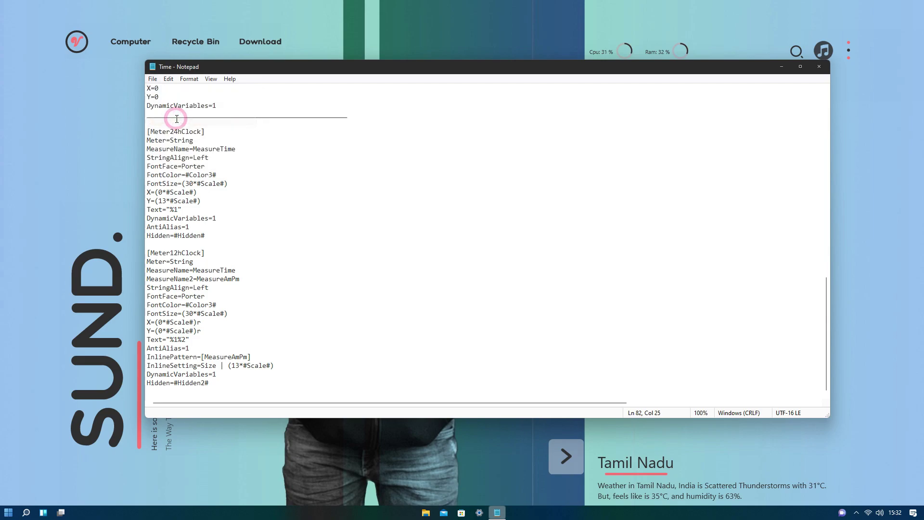
Close the Time skin file and refresh the clock skin on the desktop.
left_click(819, 67)
right_click(515, 118)
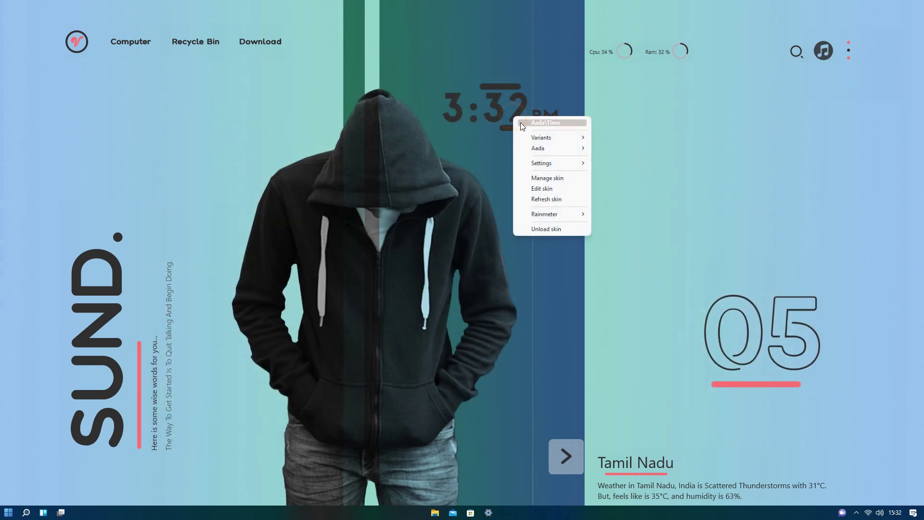
left_click(530, 199)
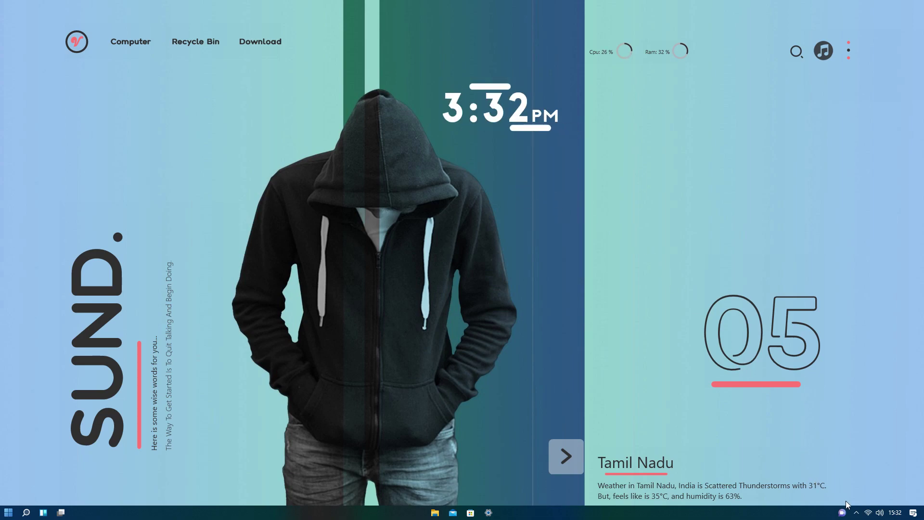
Open the Rainmeter manager and load Settings.ini from the Aada skin's Settings folder.
left_click(856, 512)
left_click(866, 473)
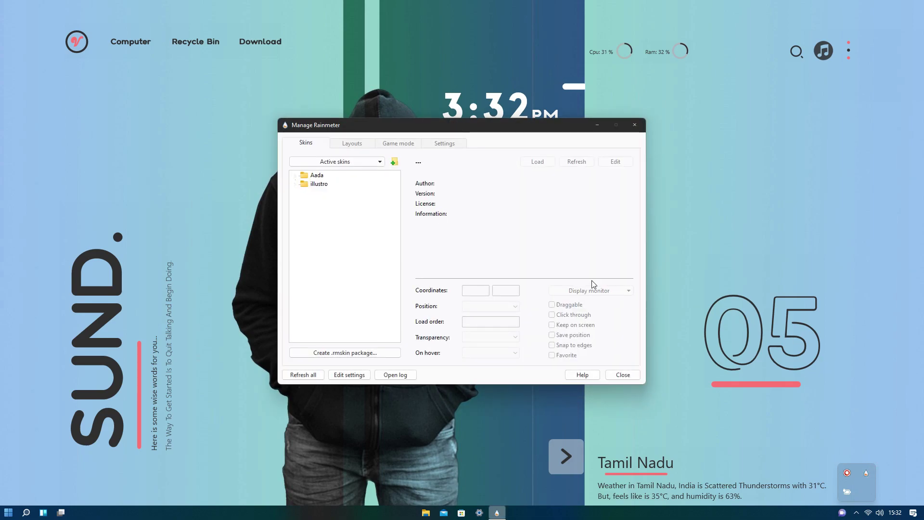
double_click(315, 176)
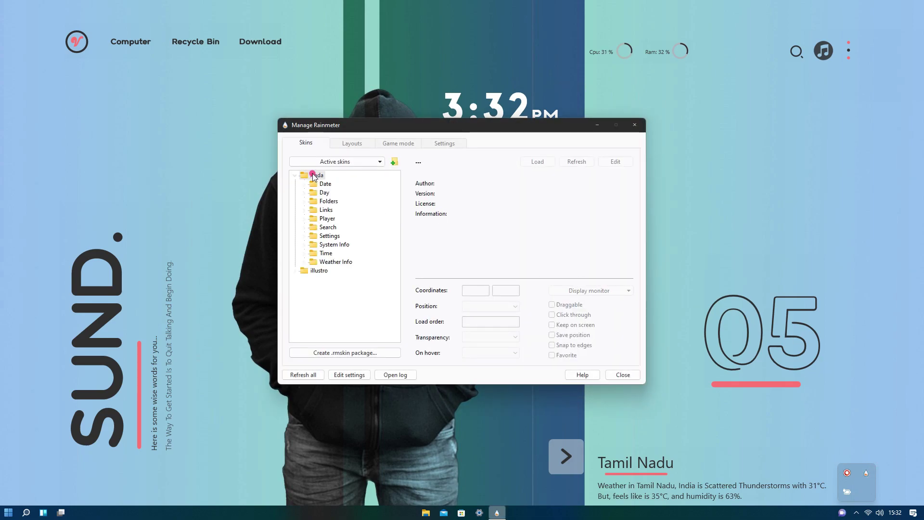
double_click(330, 236)
left_click(342, 245)
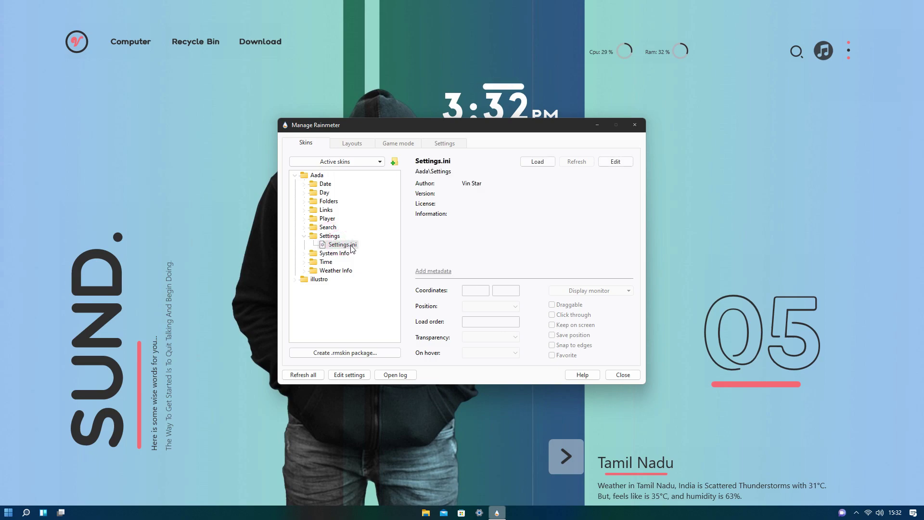
double_click(342, 244)
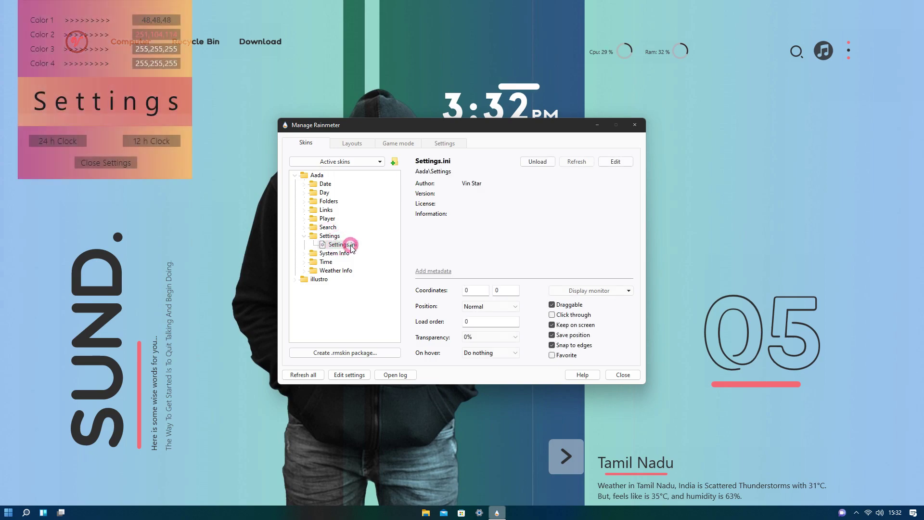
Set the skin's Color 2 to dark gray 61,61,61, and close the skin settings and the Rainmeter manager.
left_click(155, 37)
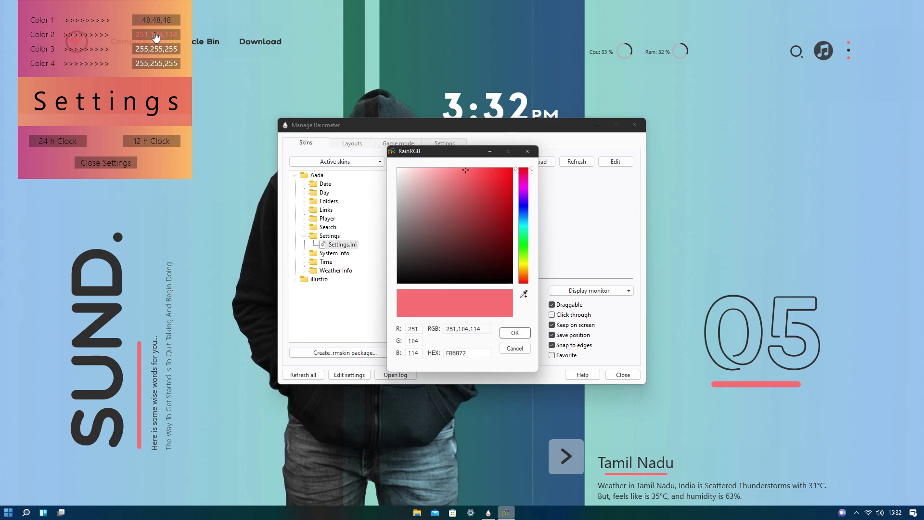
left_click_drag(405, 231, 398, 255)
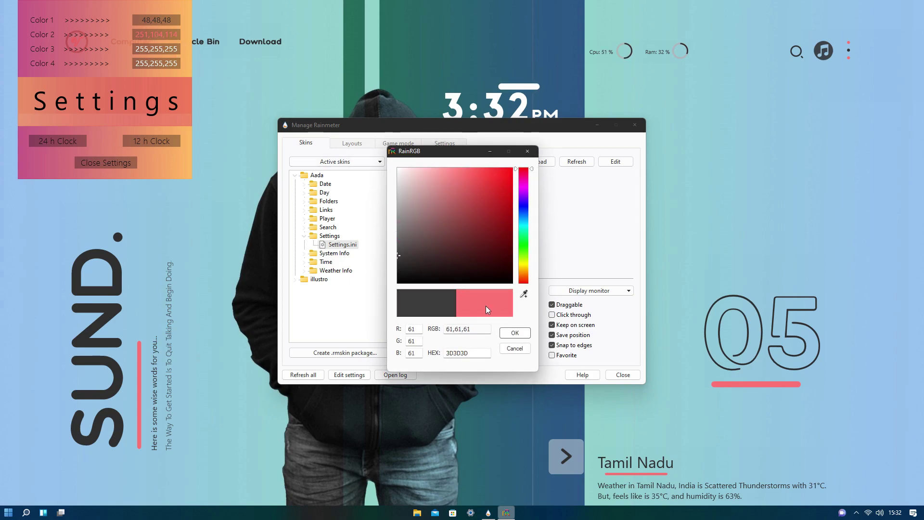
left_click(515, 333)
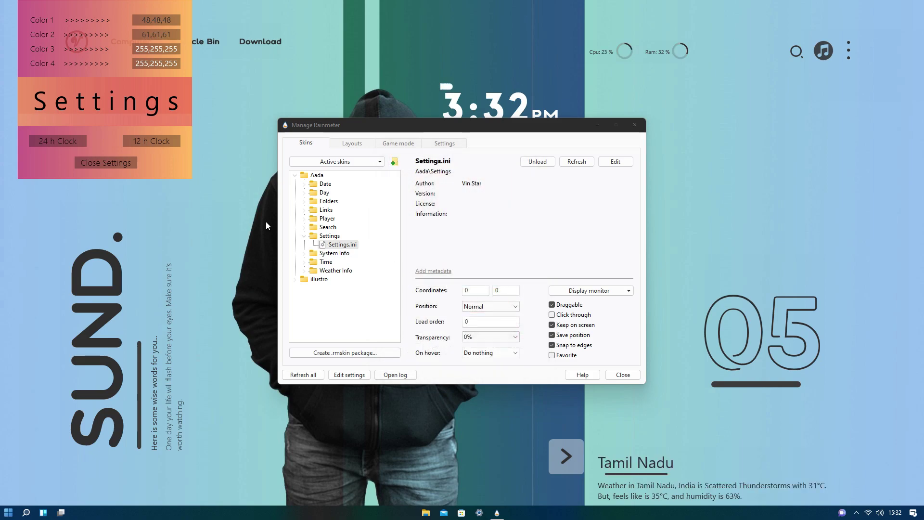
left_click(119, 166)
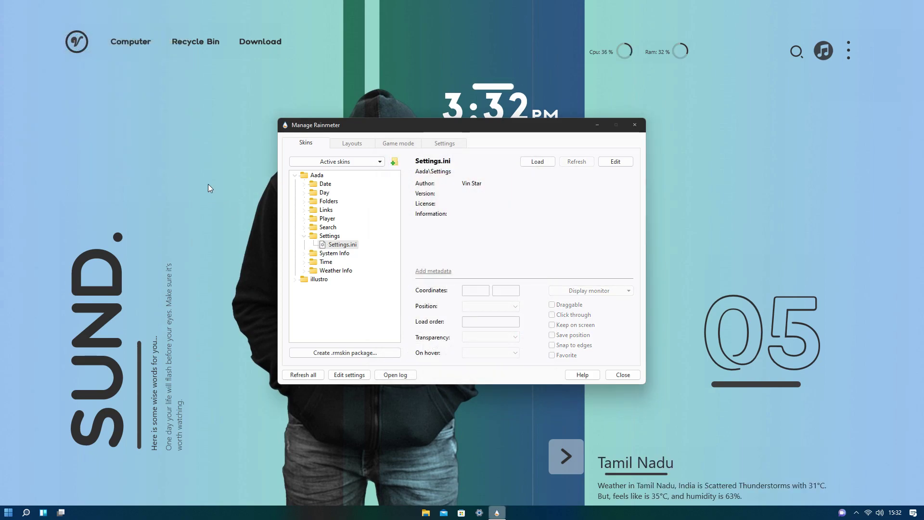
left_click(635, 126)
Set the weather skin's temperature unit to Celsius.
left_click(519, 117)
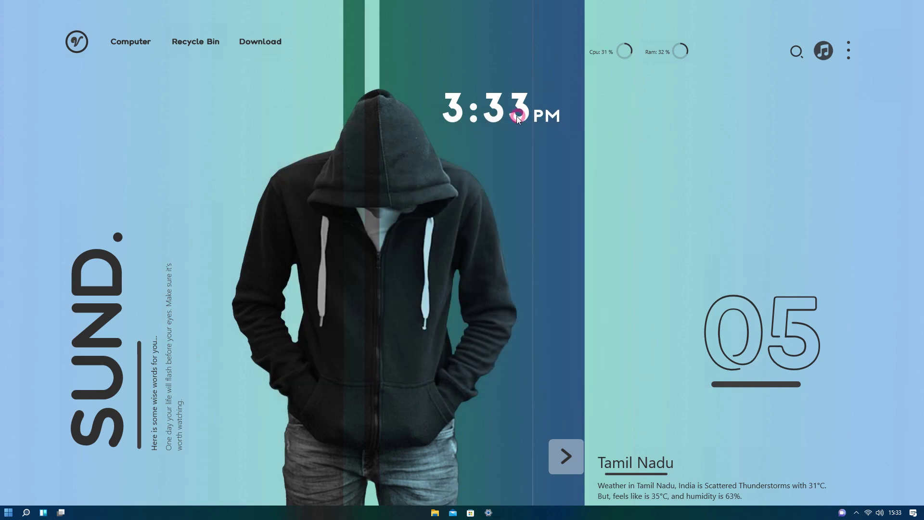
right_click(640, 464)
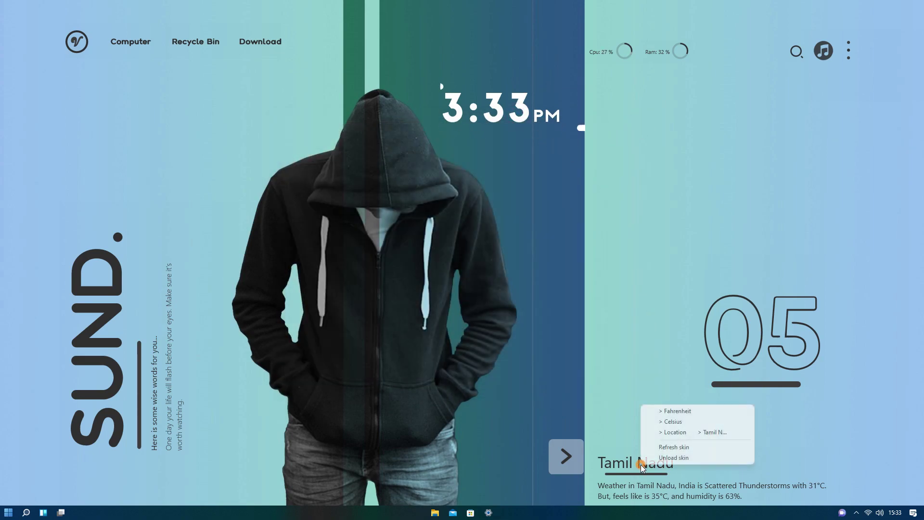
left_click(654, 421)
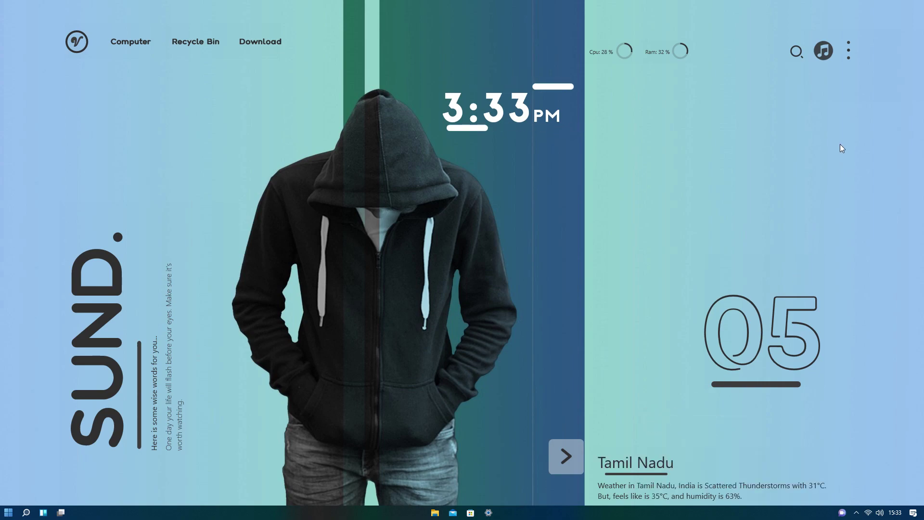
Select Windows Media Player as the desktop music skin's player and minimize the player window.
left_click(831, 57)
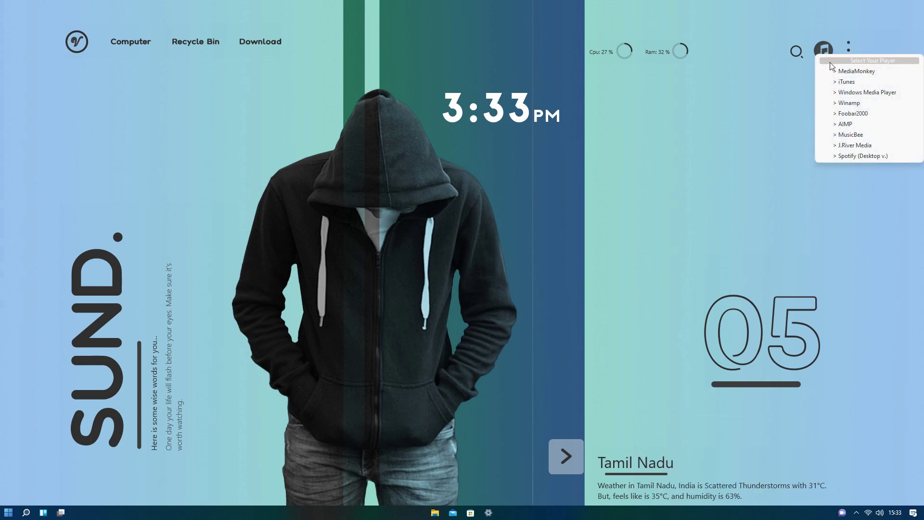
left_click(845, 95)
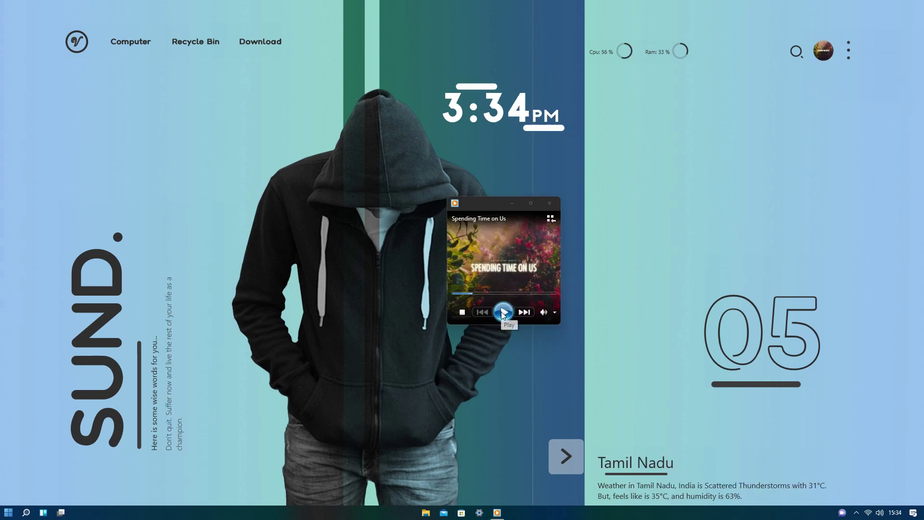
left_click(514, 207)
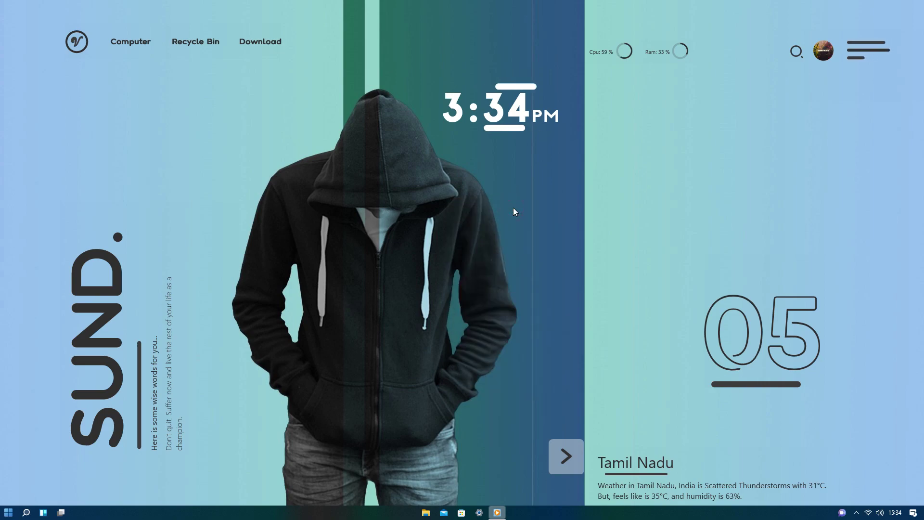
Try the desktop music skin's control, and expand and collapse the app launcher dock.
left_click(824, 57)
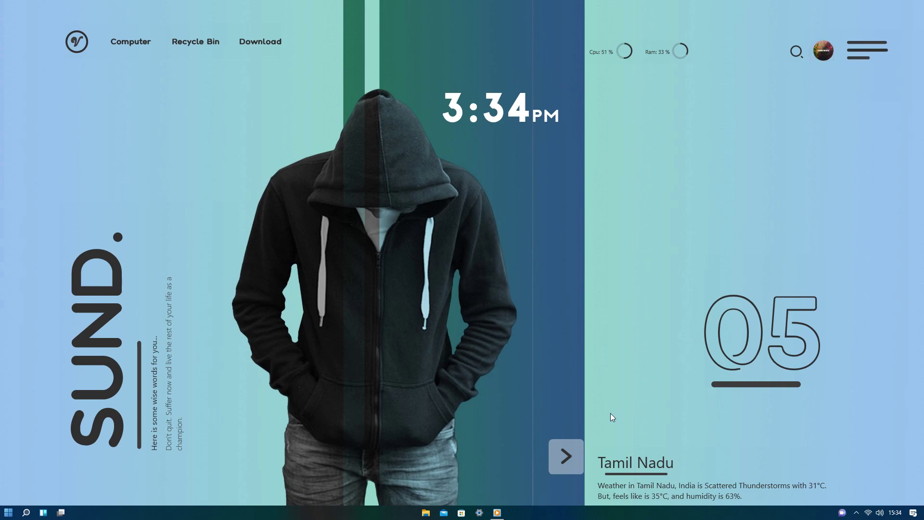
left_click(566, 454)
left_click(567, 462)
Unlock the taskbar and move it to the top edge of the desktop.
right_click(546, 512)
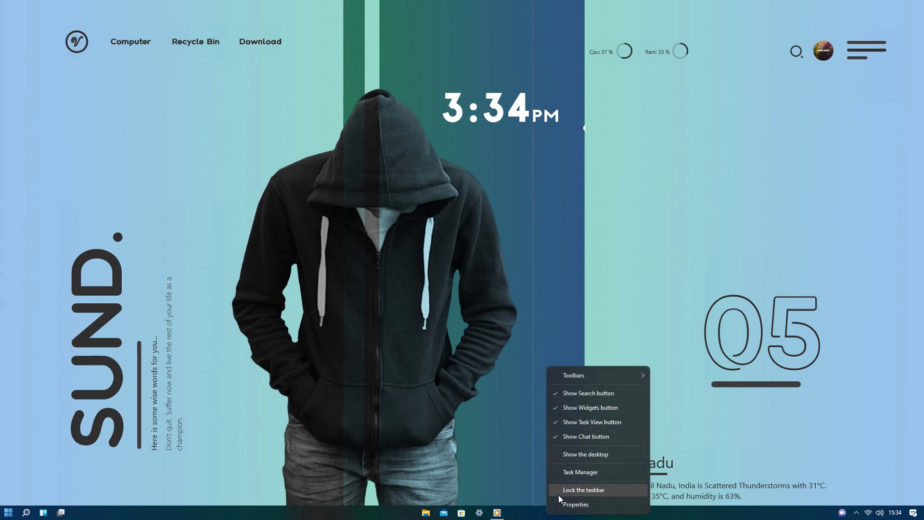
left_click(558, 495)
right_click(554, 514)
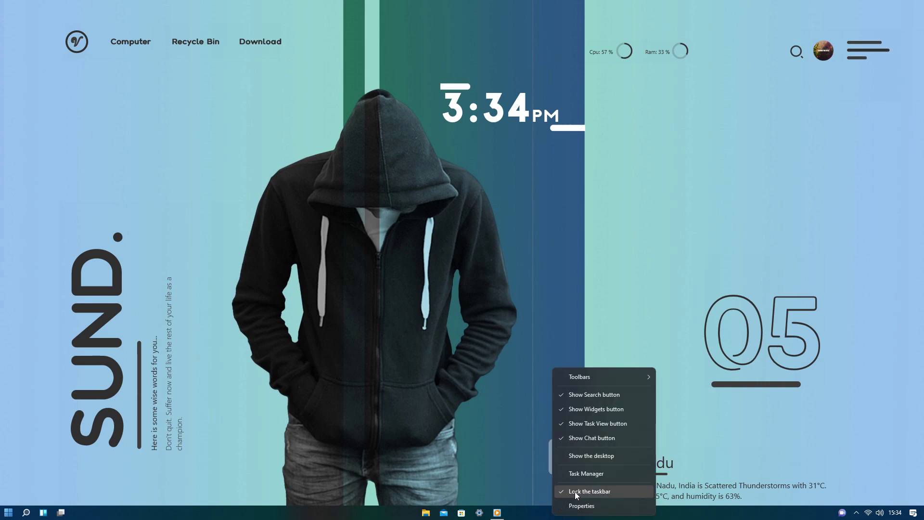
left_click(588, 489)
left_click_drag(592, 513, 622, 114)
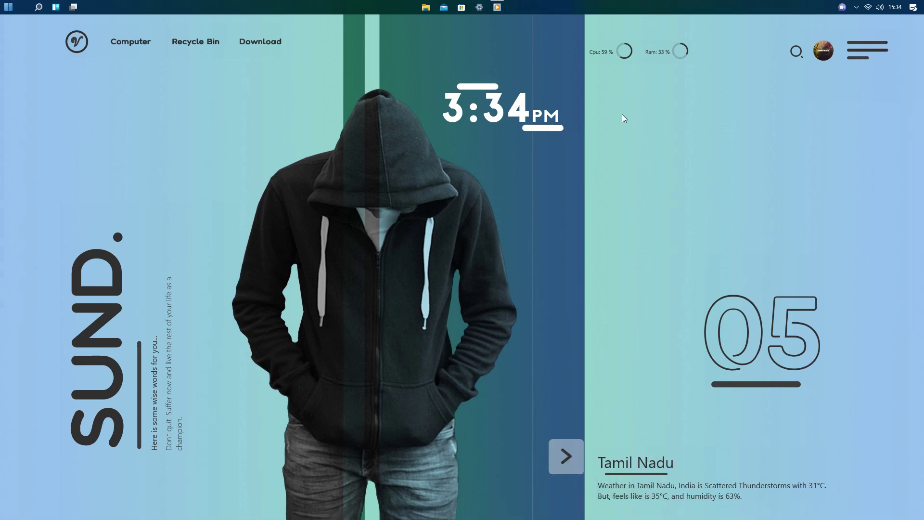